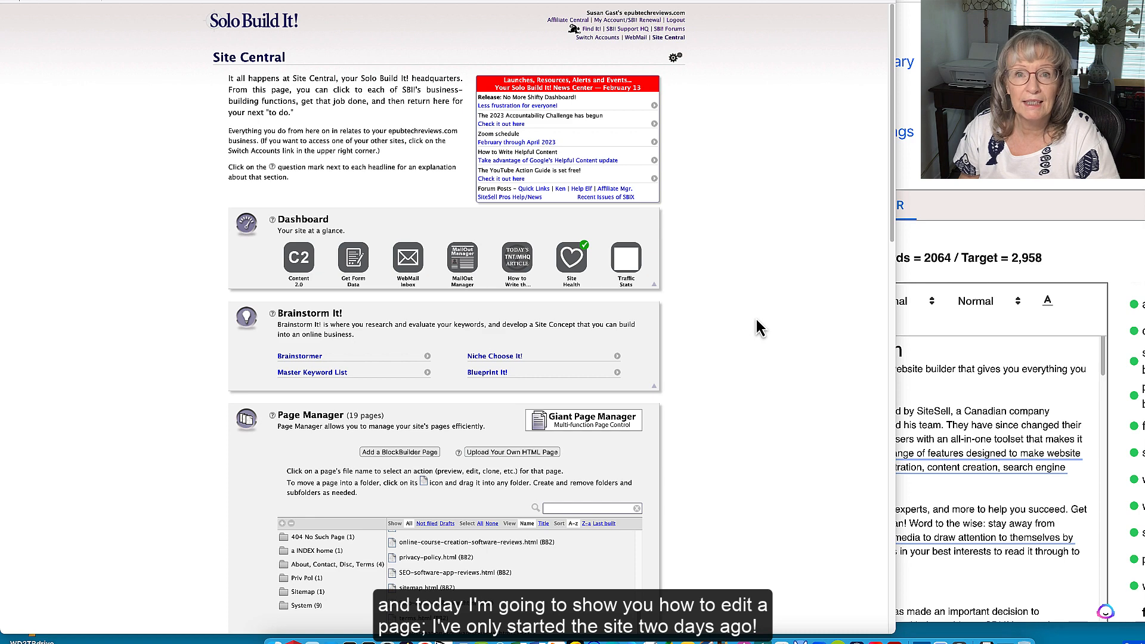
Step: Open the site's Website Host and Builder Reviews page and look over its lists of website builders and hosts
scroll(756, 320, "down", 3)
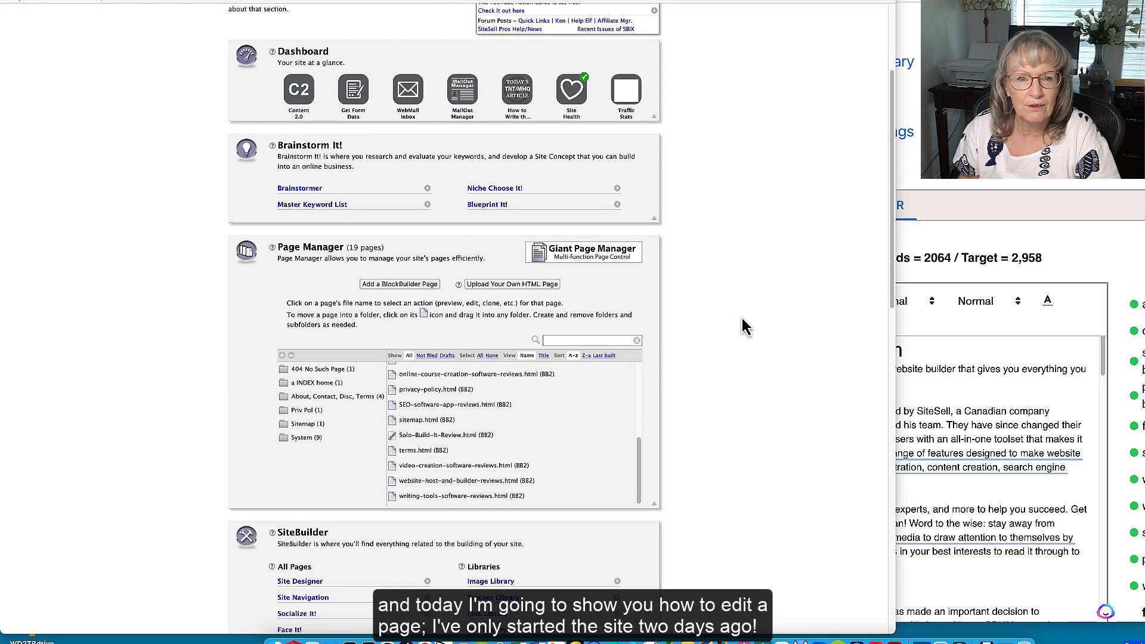
scroll(742, 317, "down", 1)
scroll(742, 327, "down", 2)
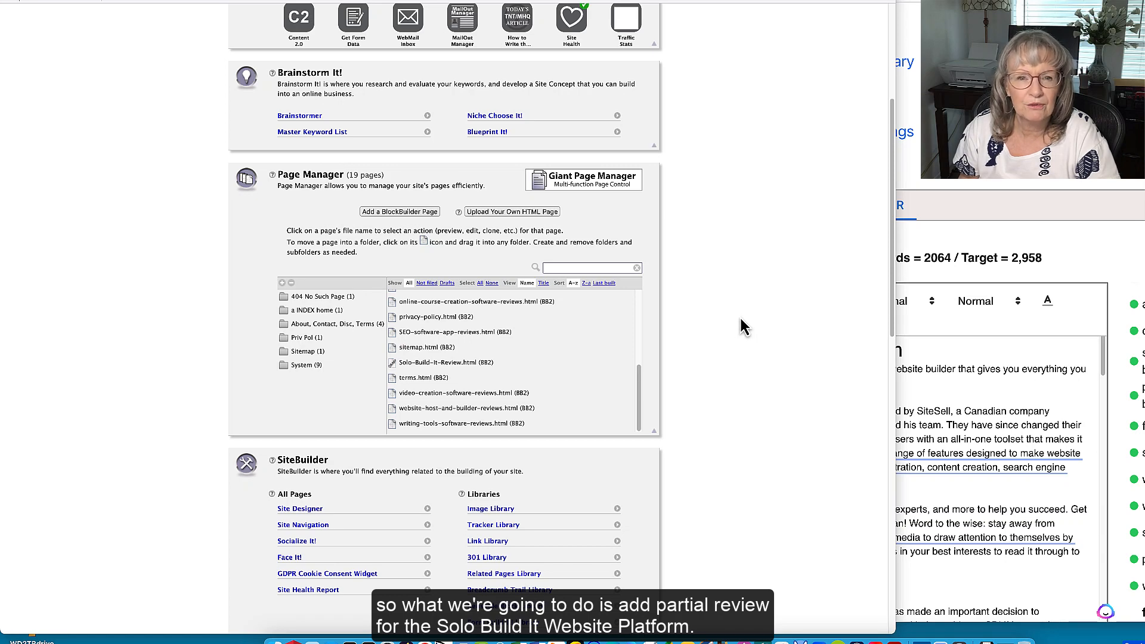
left_click(1141, 250)
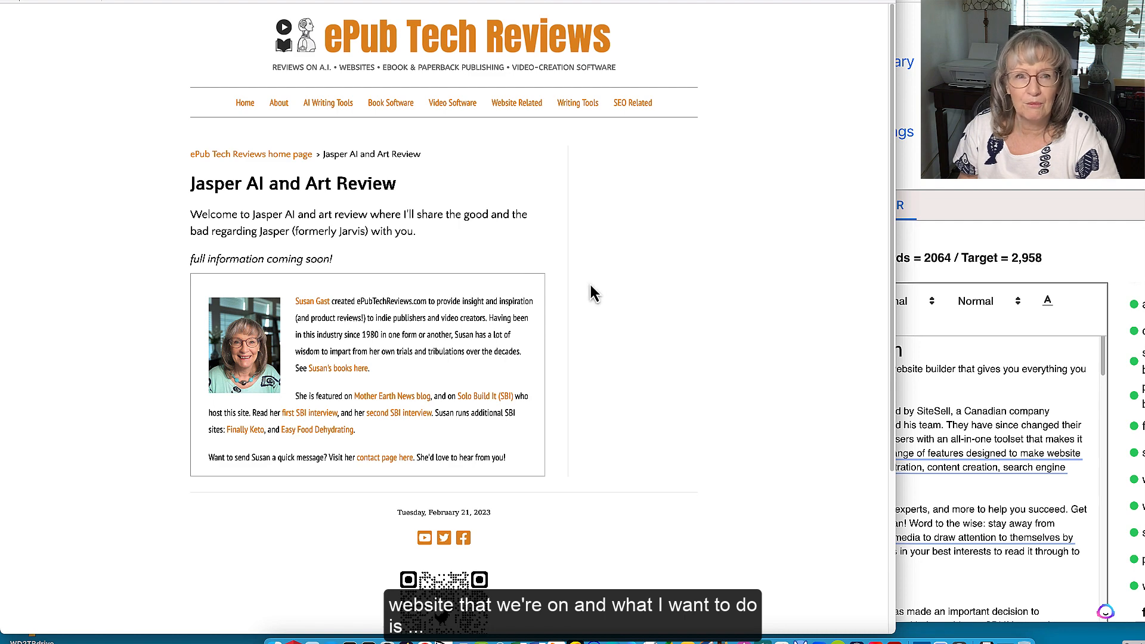
scroll(590, 292, "down", 1)
scroll(590, 292, "up", 1)
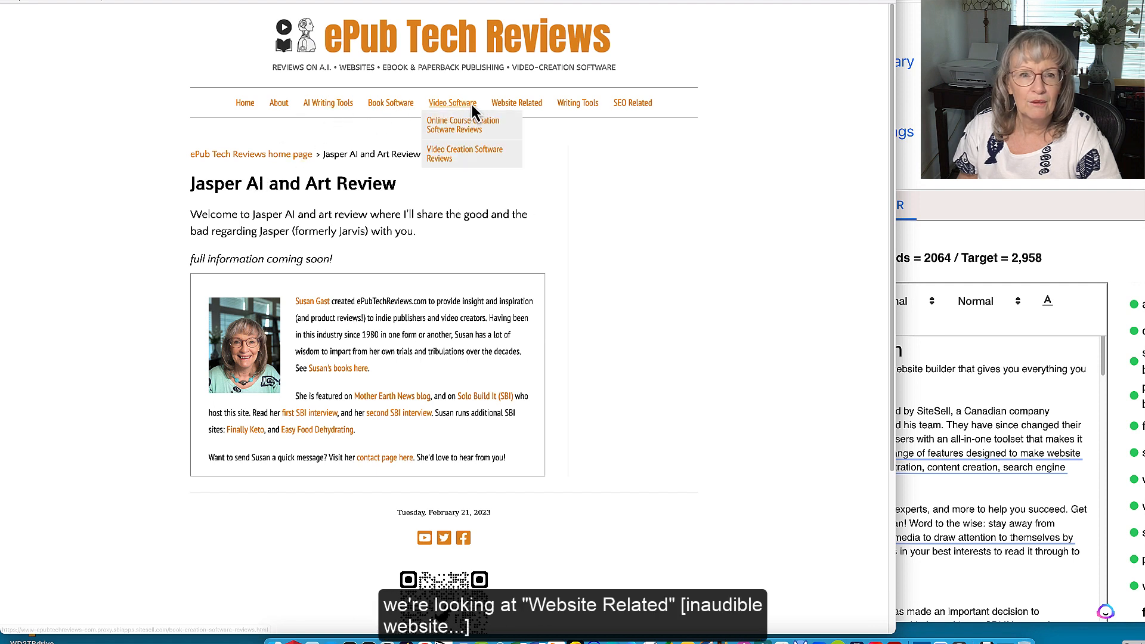
mouse_move(514, 111)
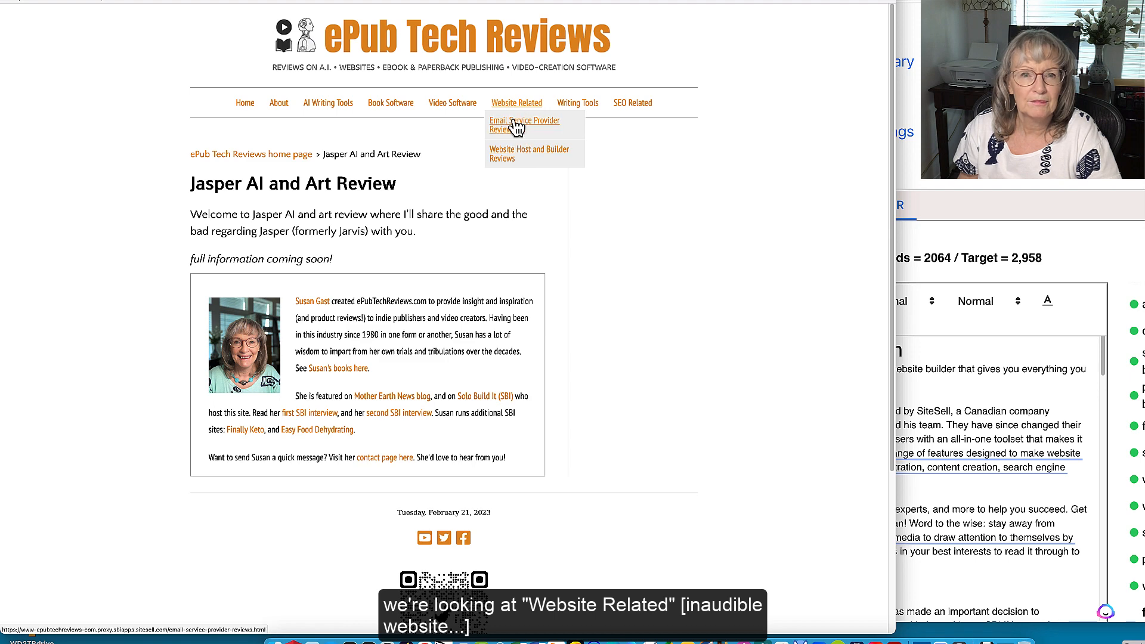
left_click(510, 158)
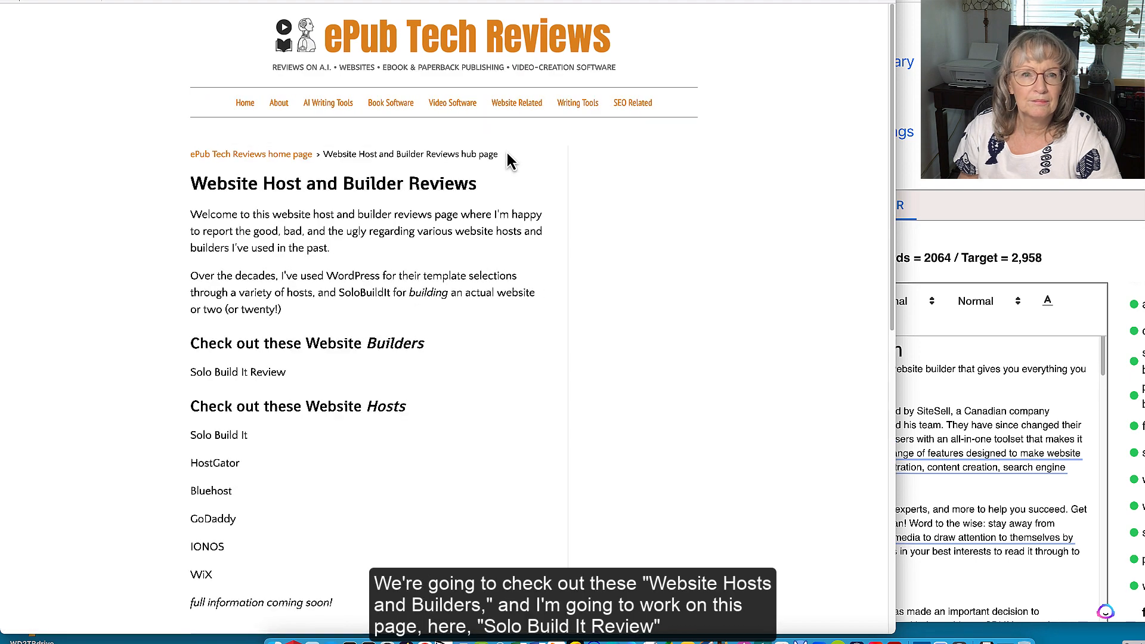
scroll(297, 247, "down", 3)
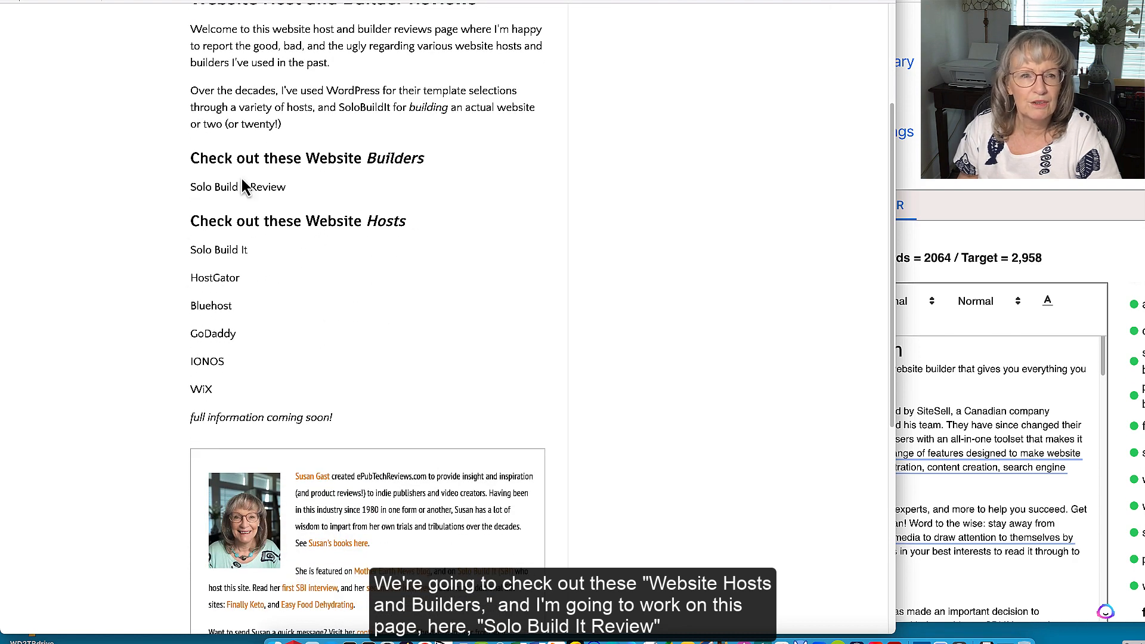
scroll(242, 178, "up", 1)
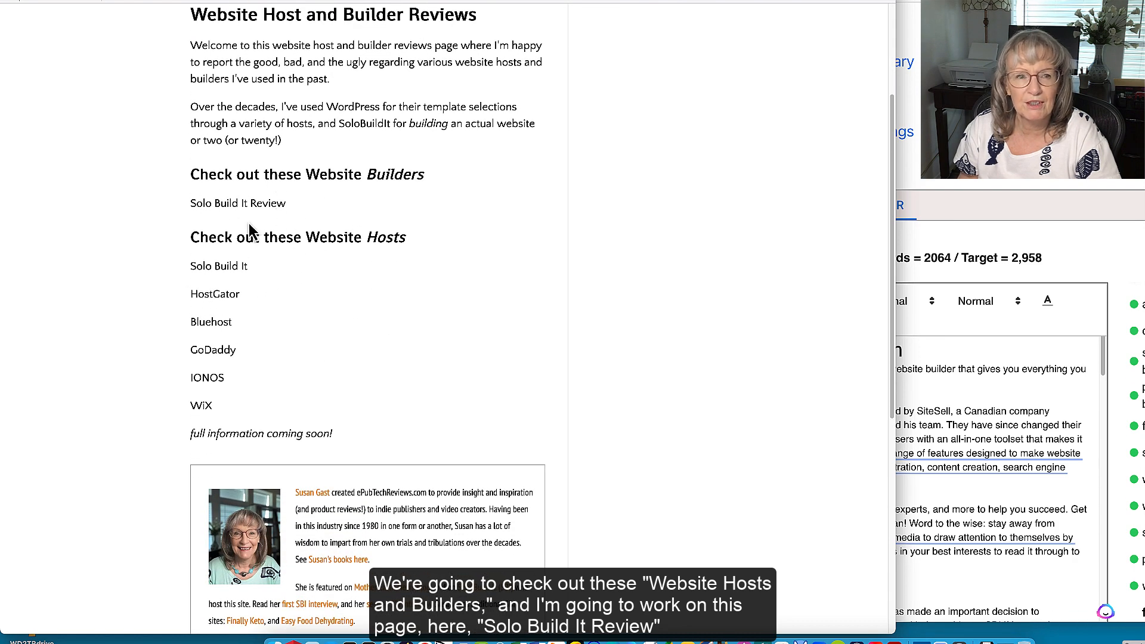
Step: Return to Site Central and open the draft page Solo-Build-It-Review.html for editing
left_click(313, 1)
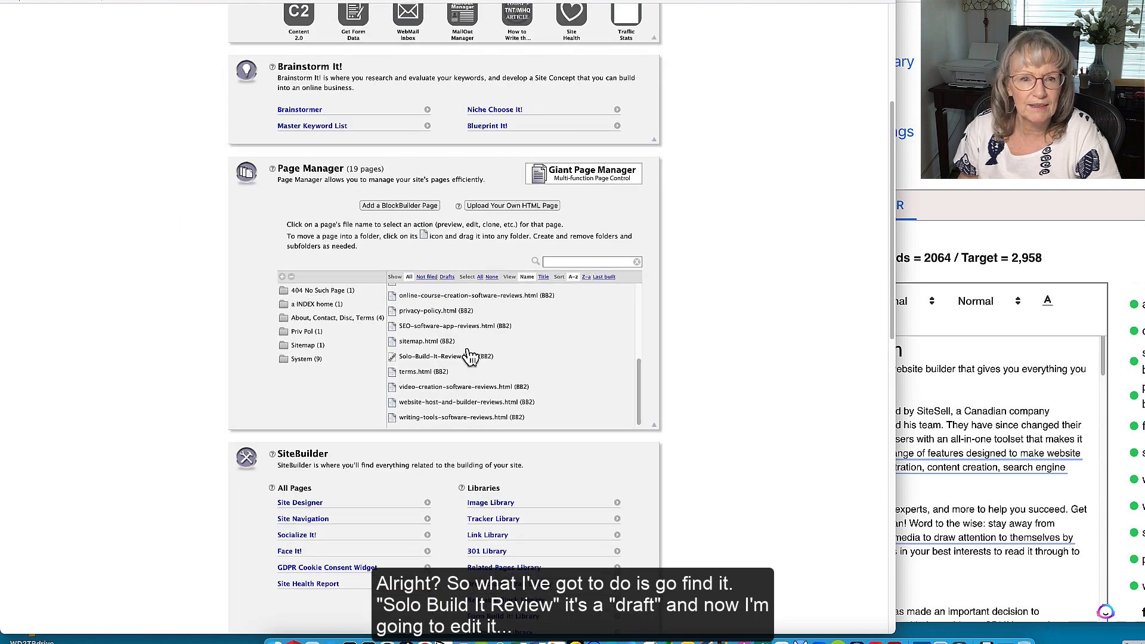
scroll(470, 352, "down", 2)
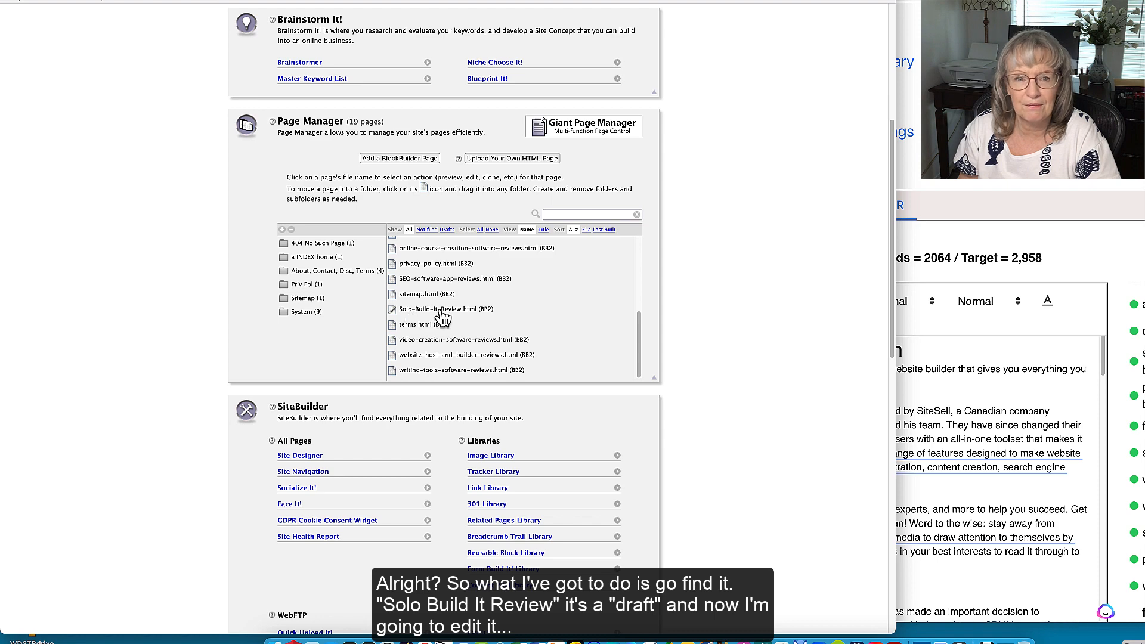
left_click(441, 310)
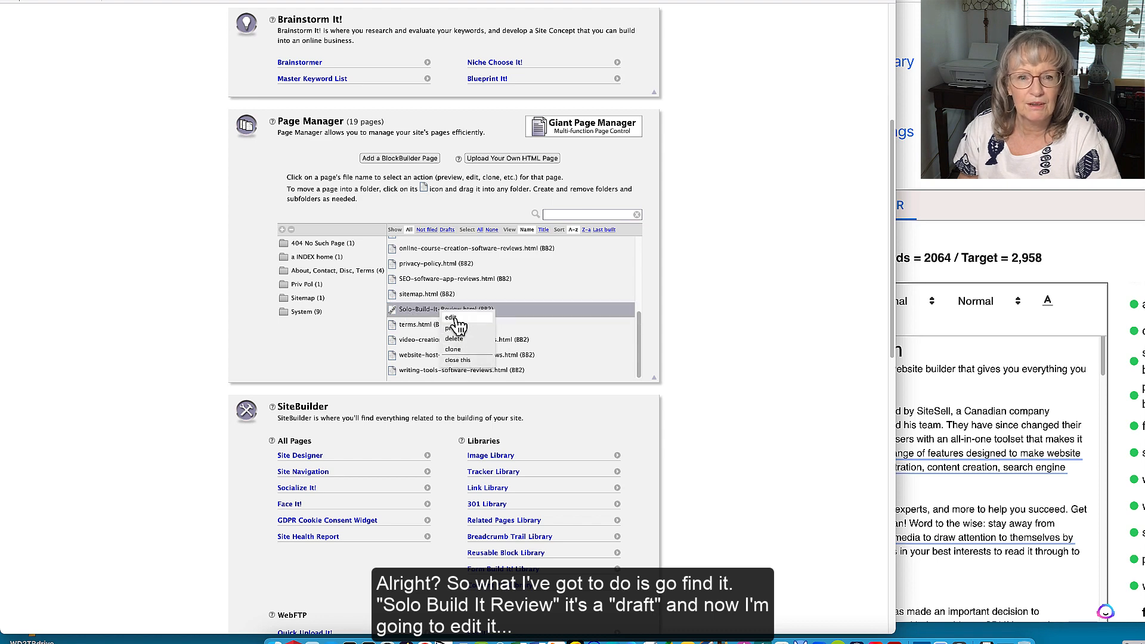
left_click(452, 318)
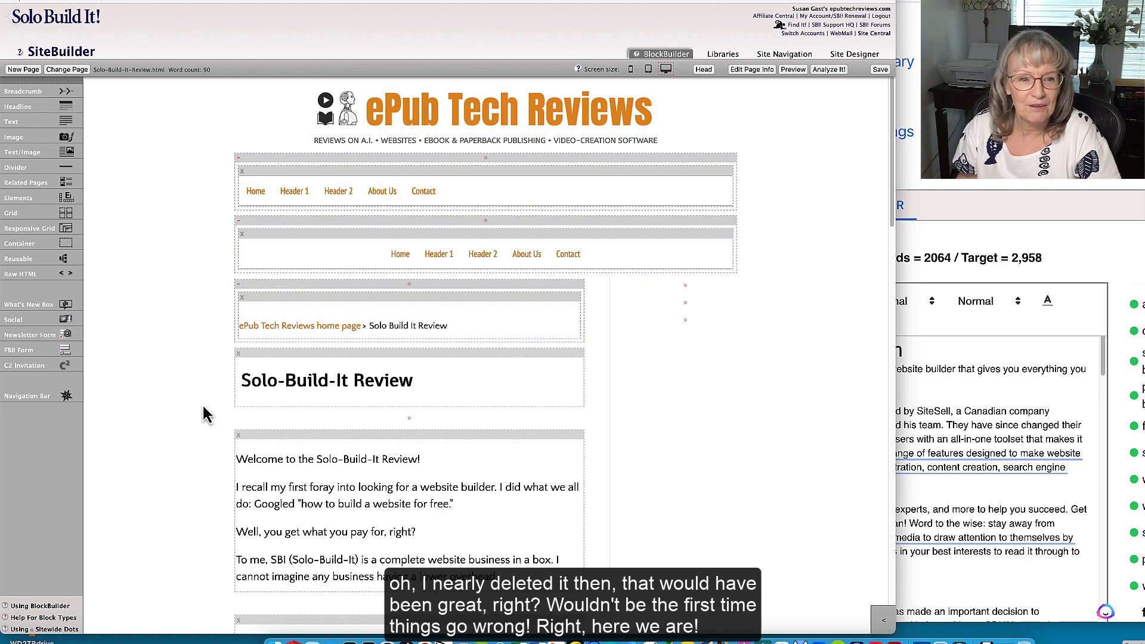
Step: Examine the placeholder text and block layout of the Solo-Build-It Review page from its headline down to the author bio
scroll(202, 410, "down", 3)
scroll(202, 403, "down", 1)
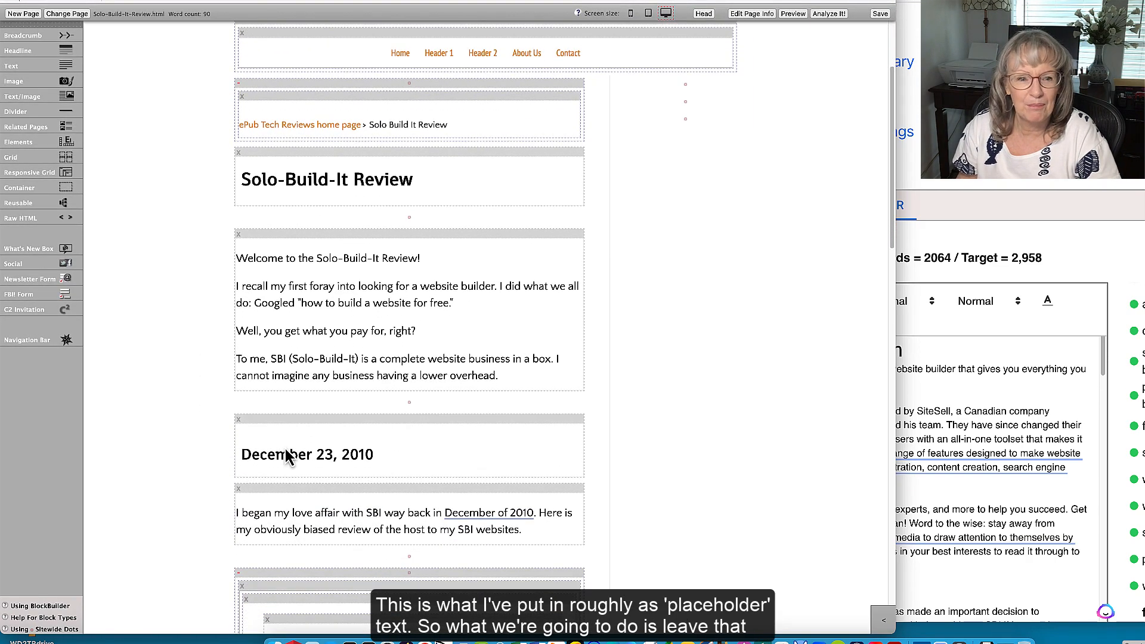
scroll(402, 426, "down", 2)
scroll(402, 425, "down", 8)
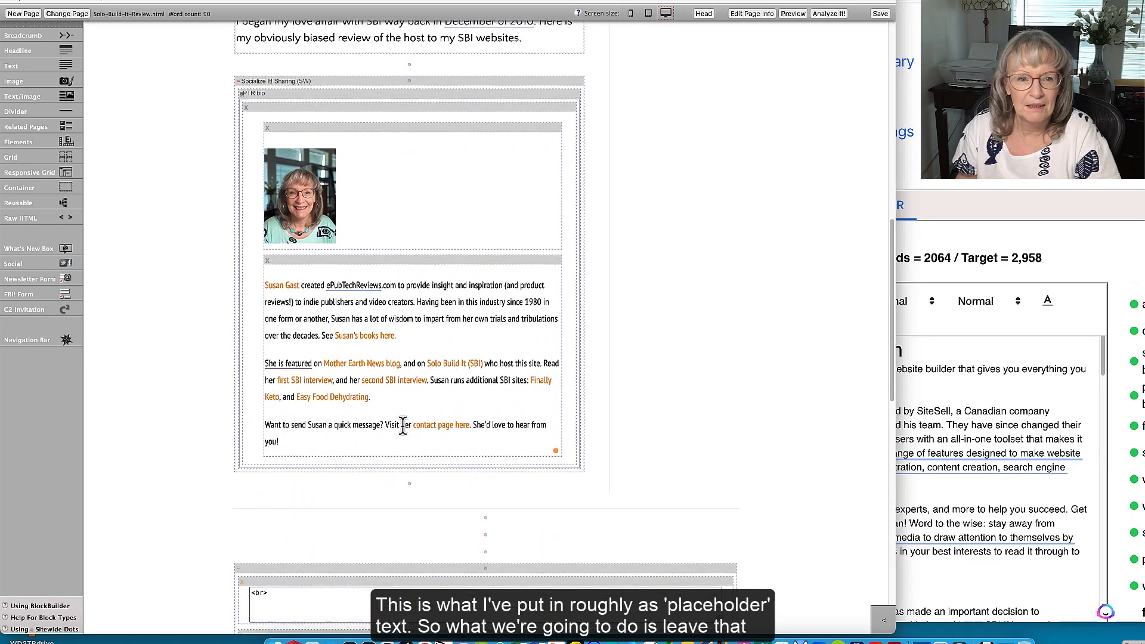
scroll(403, 426, "up", 5)
scroll(403, 426, "up", 6)
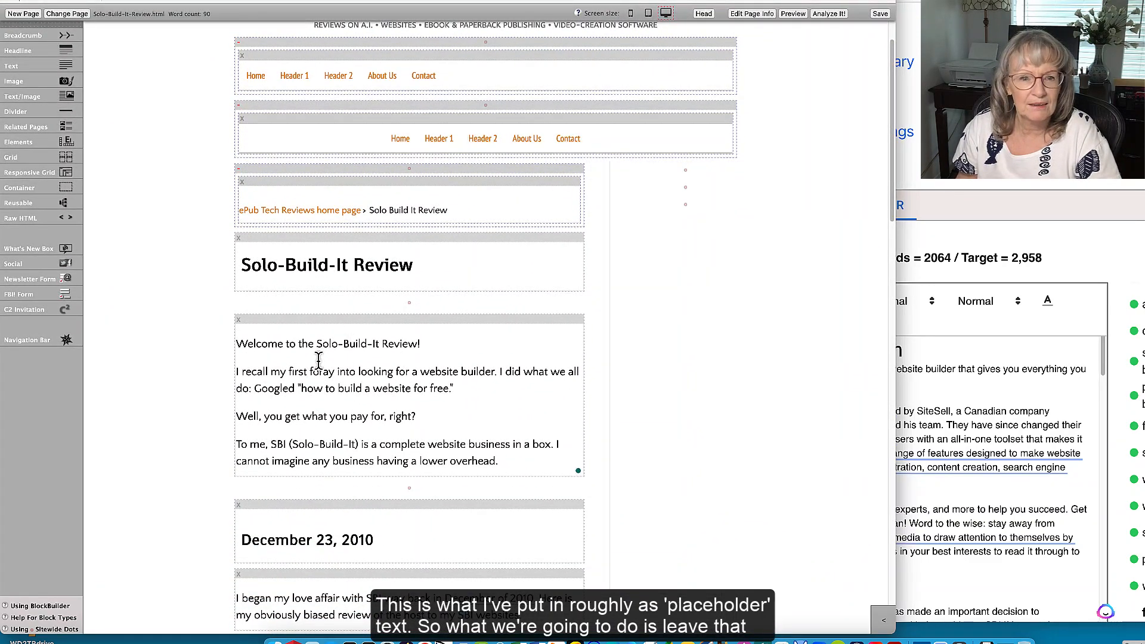
scroll(318, 359, "down", 1)
scroll(463, 323, "down", 5)
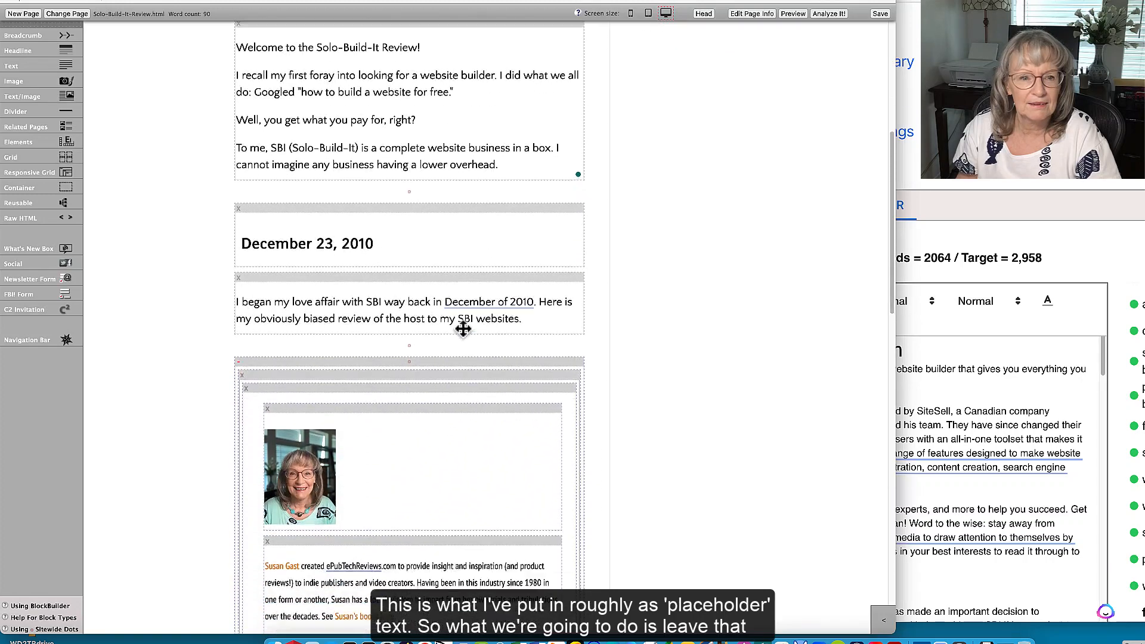
Step: Switch to the RankIQ Content Optimizer and examine the review draft's suggested keyword list
left_click(986, 349)
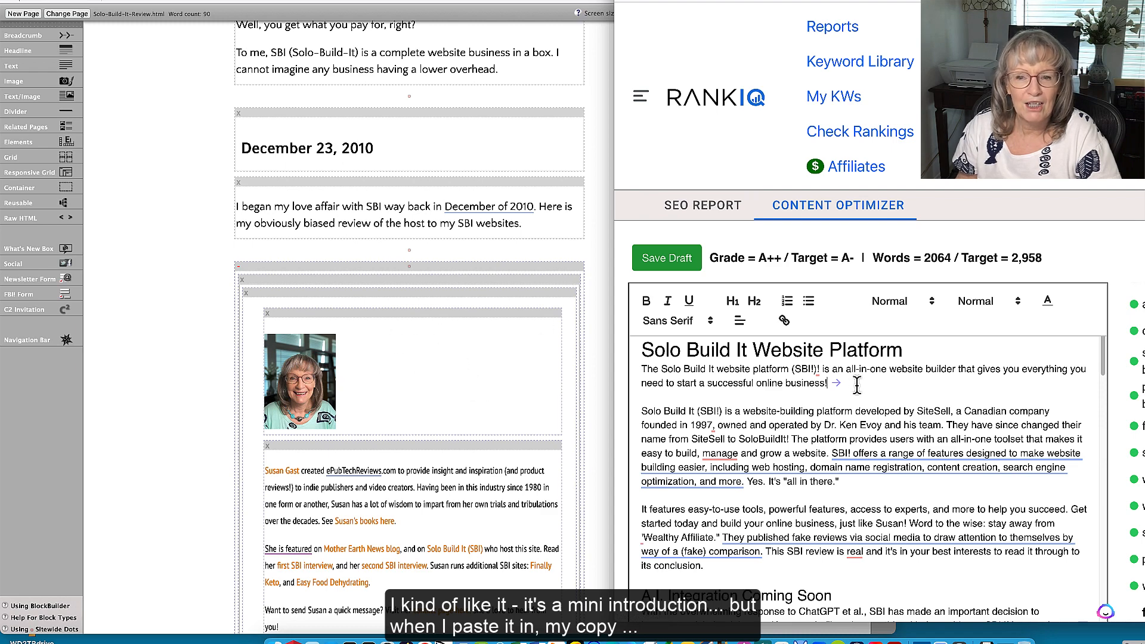
scroll(862, 417, "down", 5)
scroll(876, 477, "up", 5)
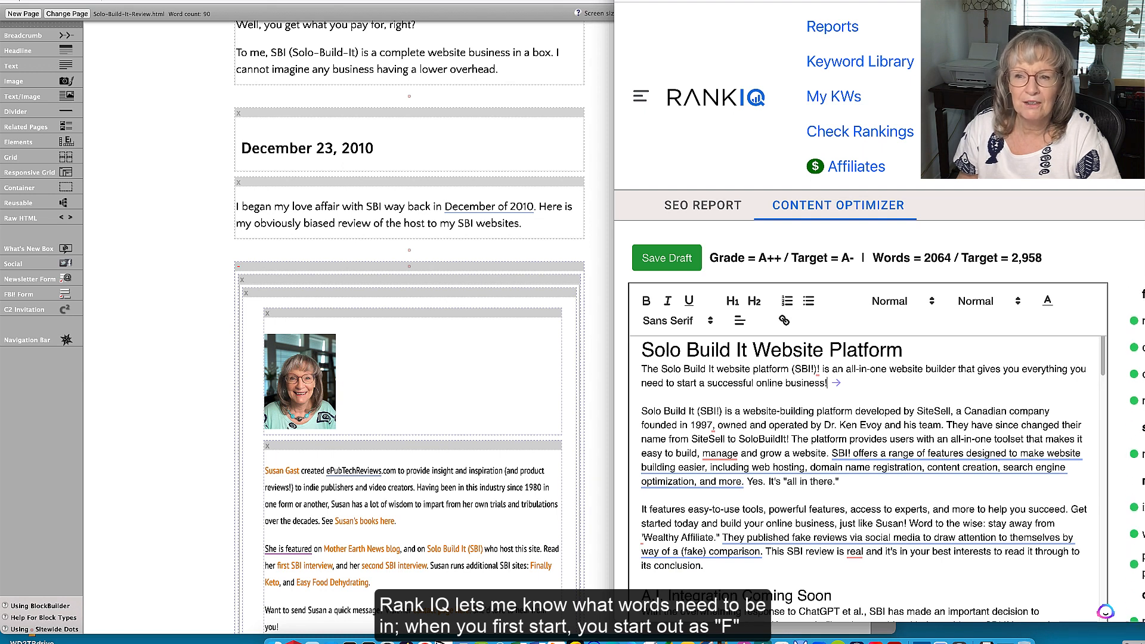
scroll(1136, 453, "up", 10)
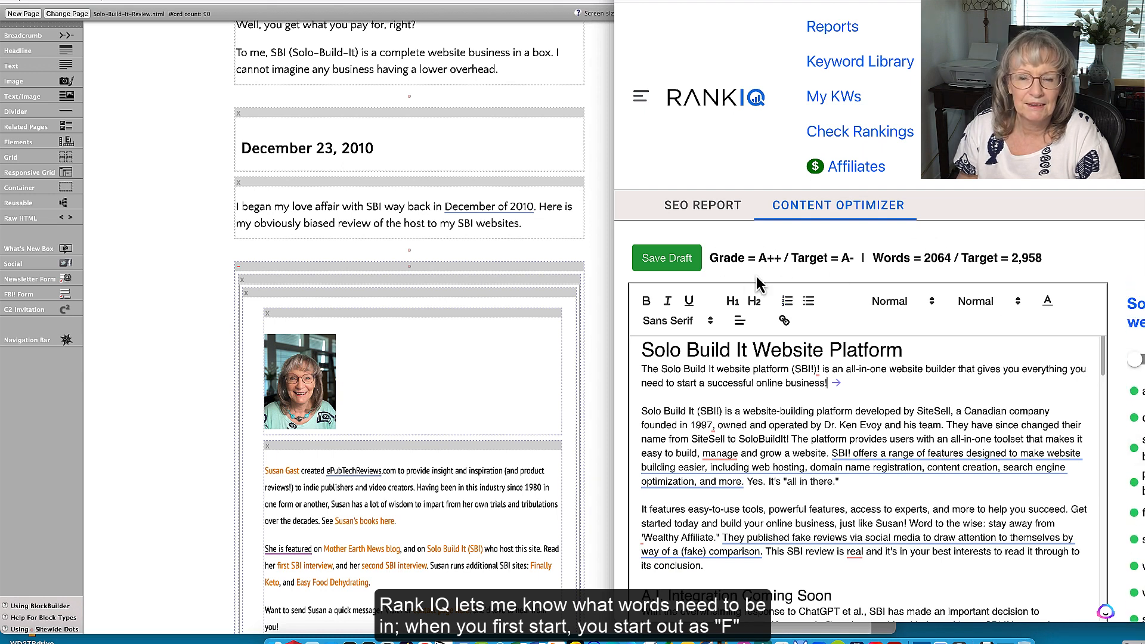
scroll(1135, 453, "down", 5)
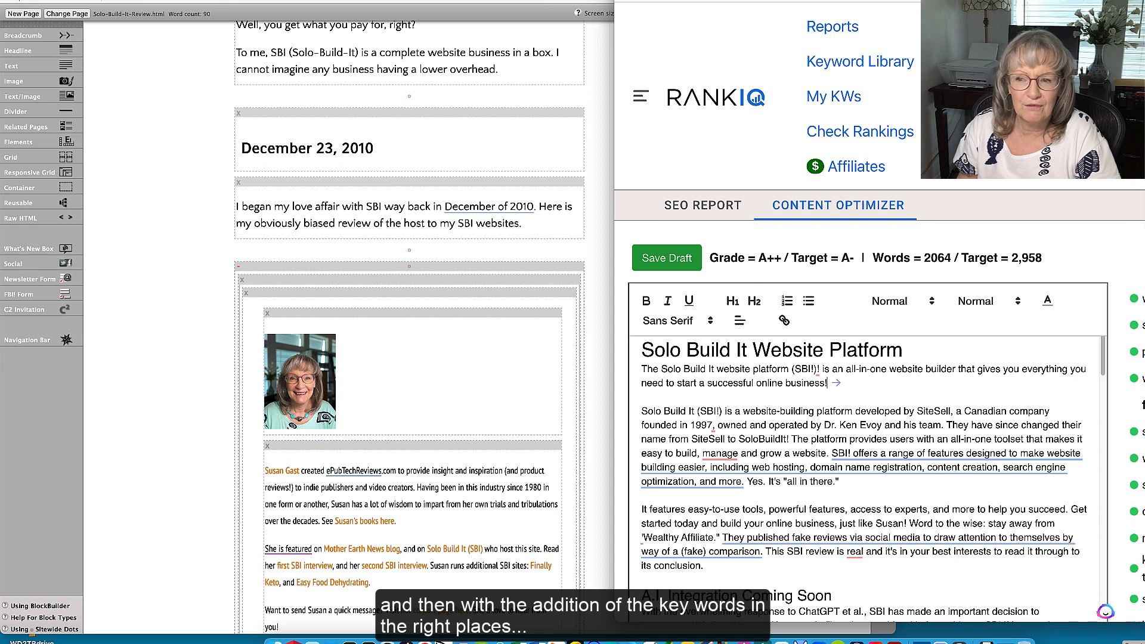
scroll(1136, 453, "down", 10)
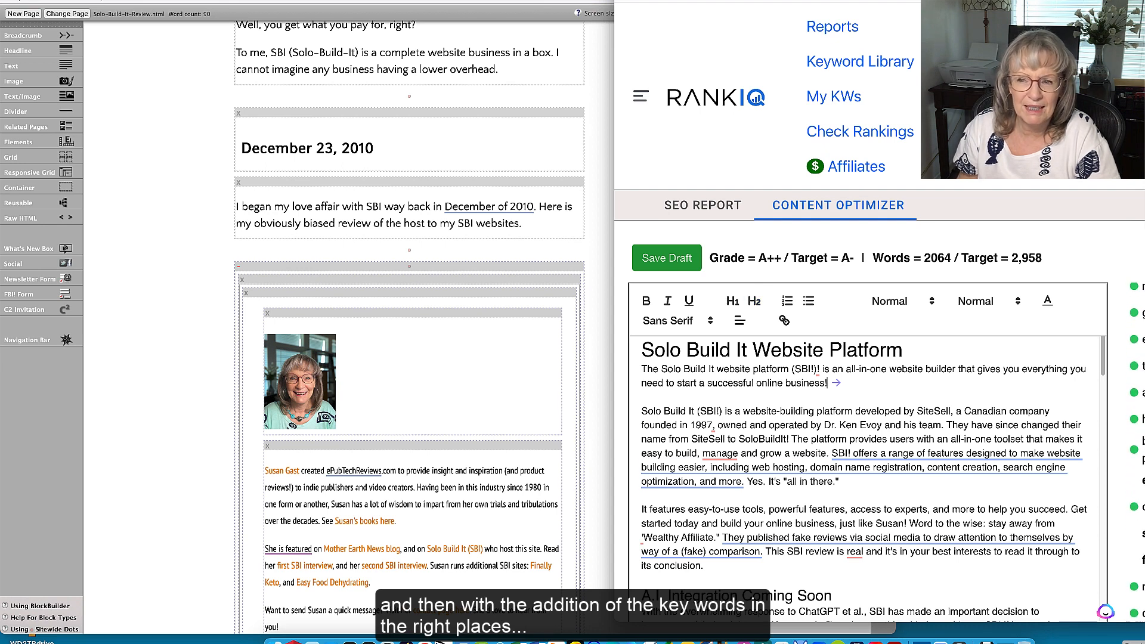
scroll(1136, 453, "down", 10)
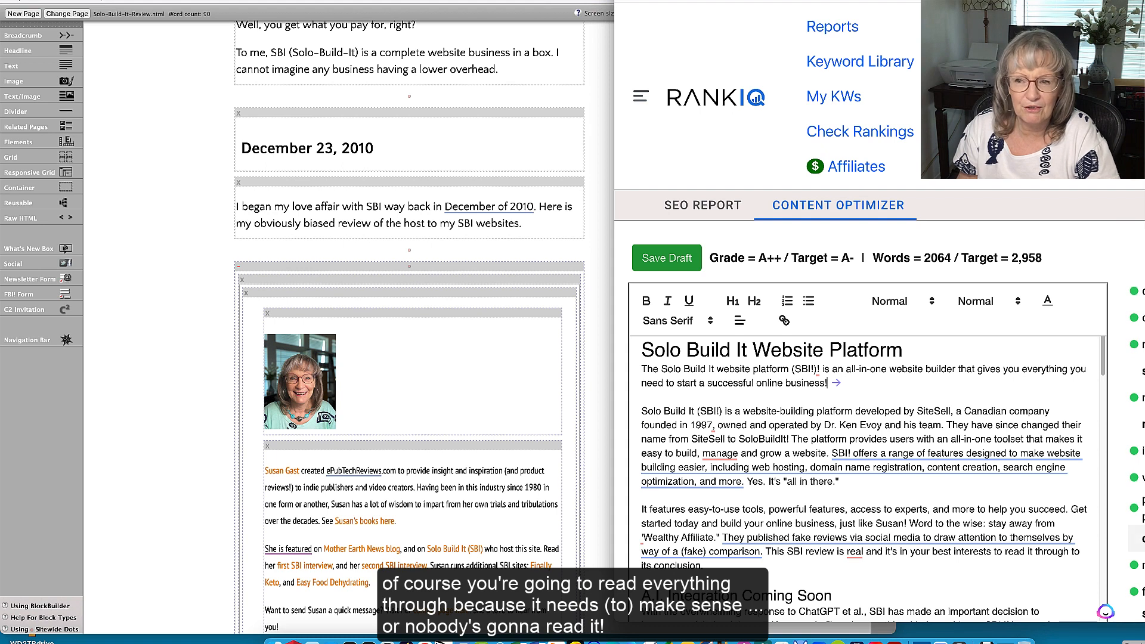
scroll(1135, 453, "up", 10)
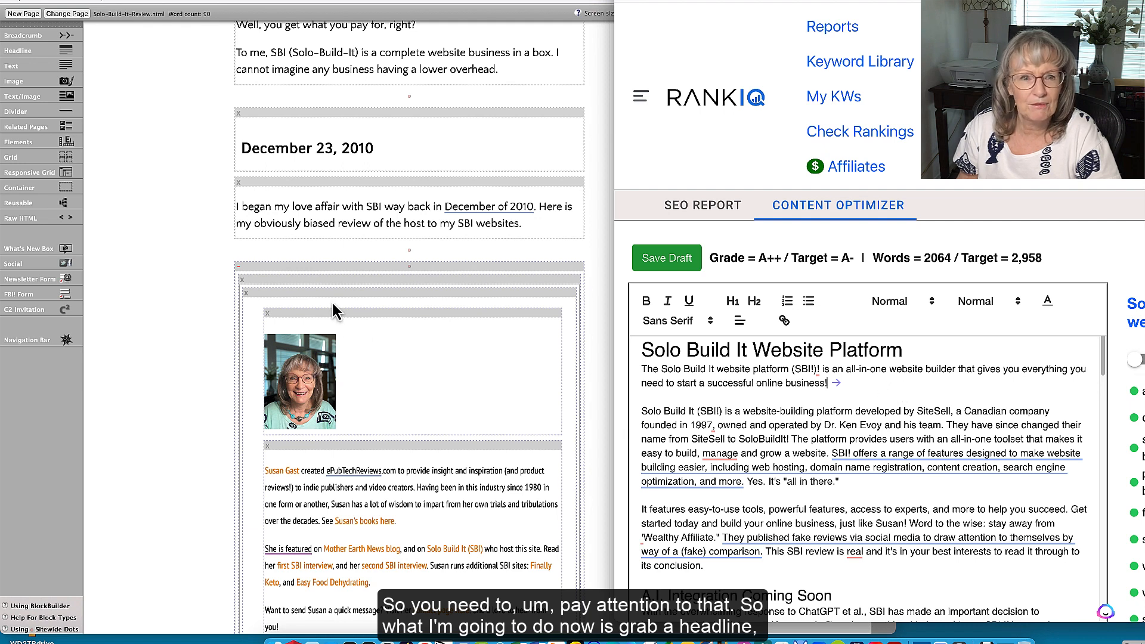
Step: Return to SiteBuilder and add a headline block between the December 2010 text and the author bio
scroll(385, 259, "down", 1)
scroll(384, 259, "down", 3)
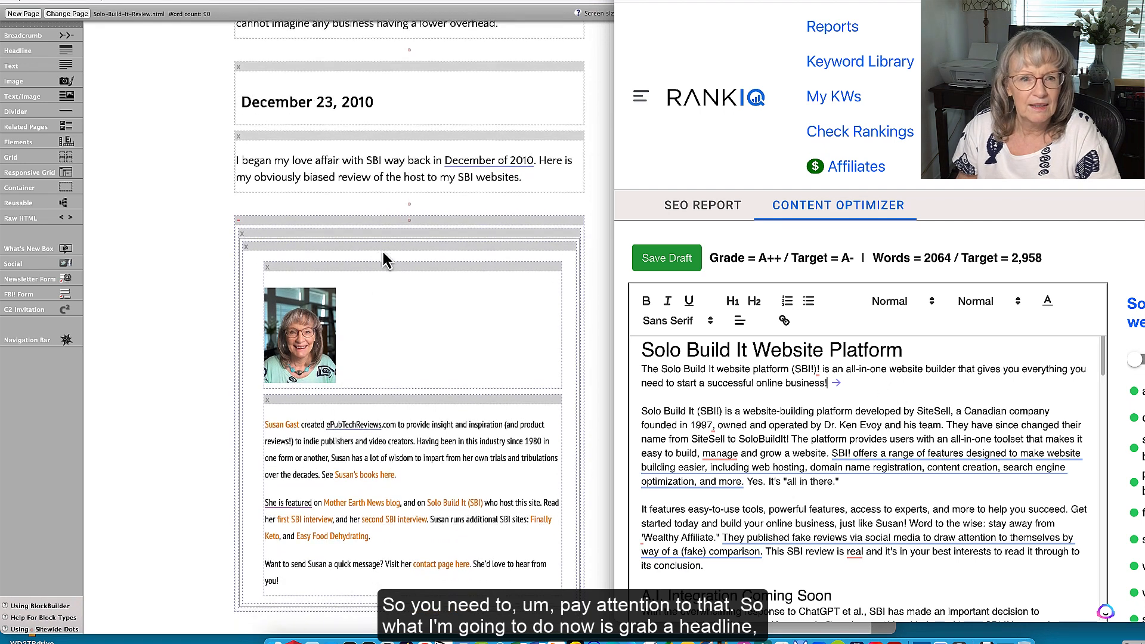
left_click(179, 189)
left_click_drag(66, 54, 334, 219)
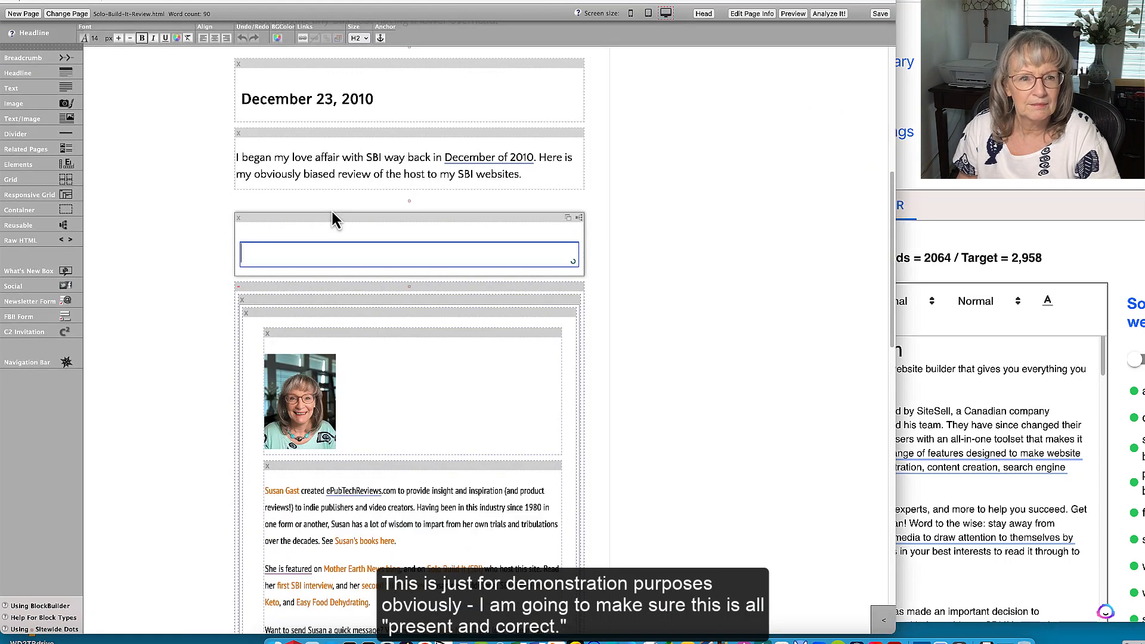
Step: Copy the title "Solo Build It Website Platform" from the RankIQ draft into the empty headline block
left_click(993, 355)
left_click_drag(921, 350, 595, 353)
key("super+c")
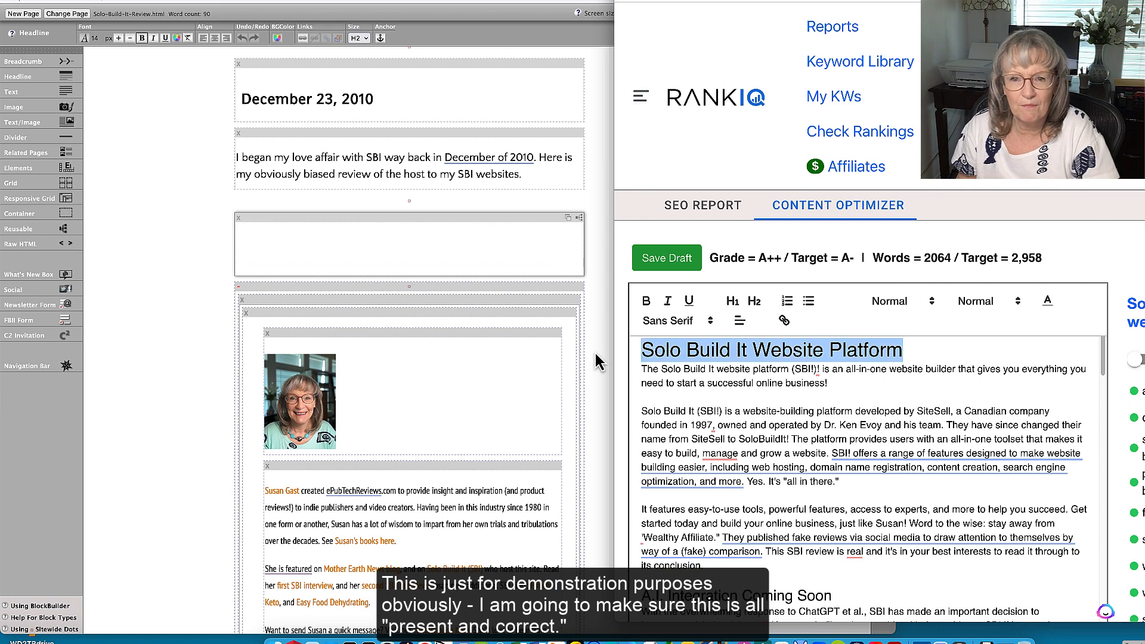
left_click(322, 245)
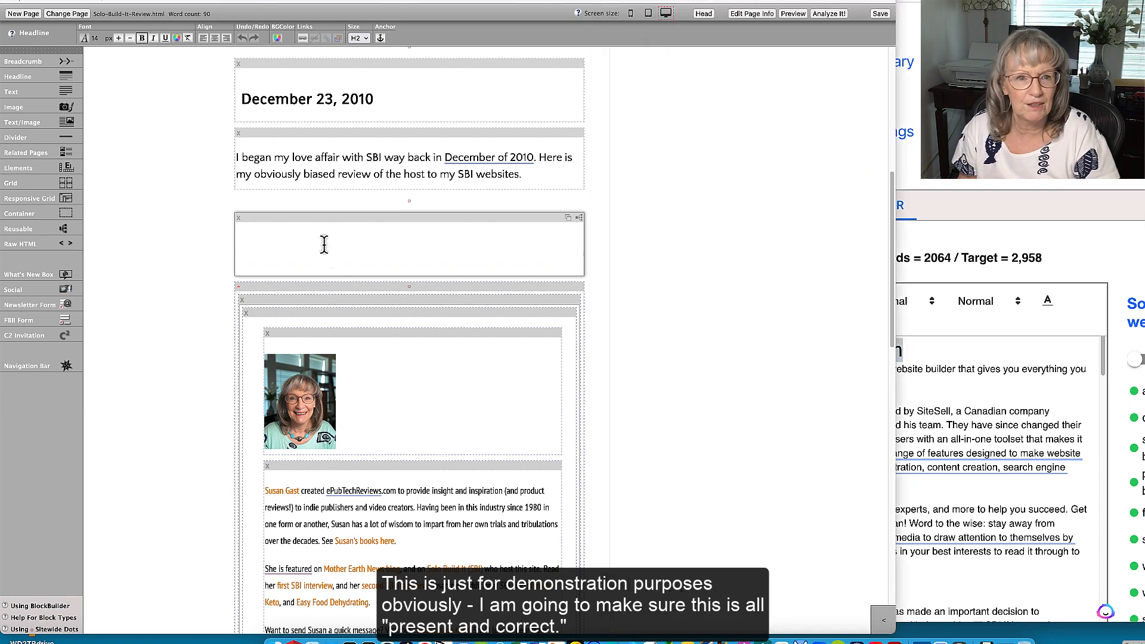
key("super+v")
left_click(176, 294)
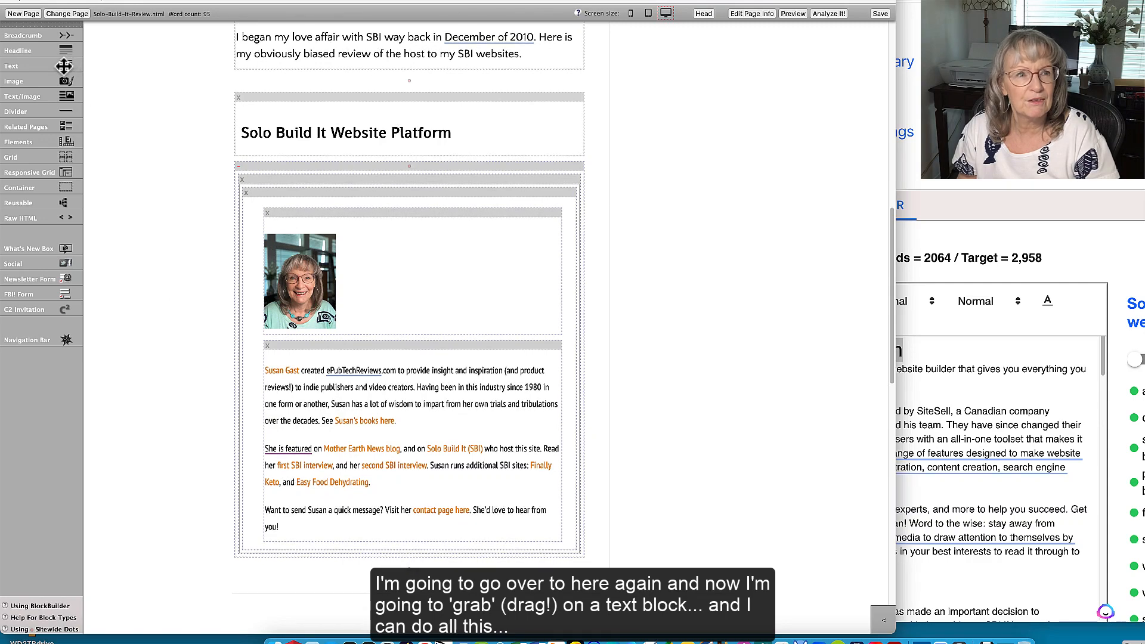
Step: Add a text block below the "Solo Build It Website Platform" headline and fill it with the three introductory paragraphs copied from the RankIQ draft
left_click_drag(63, 65, 263, 156)
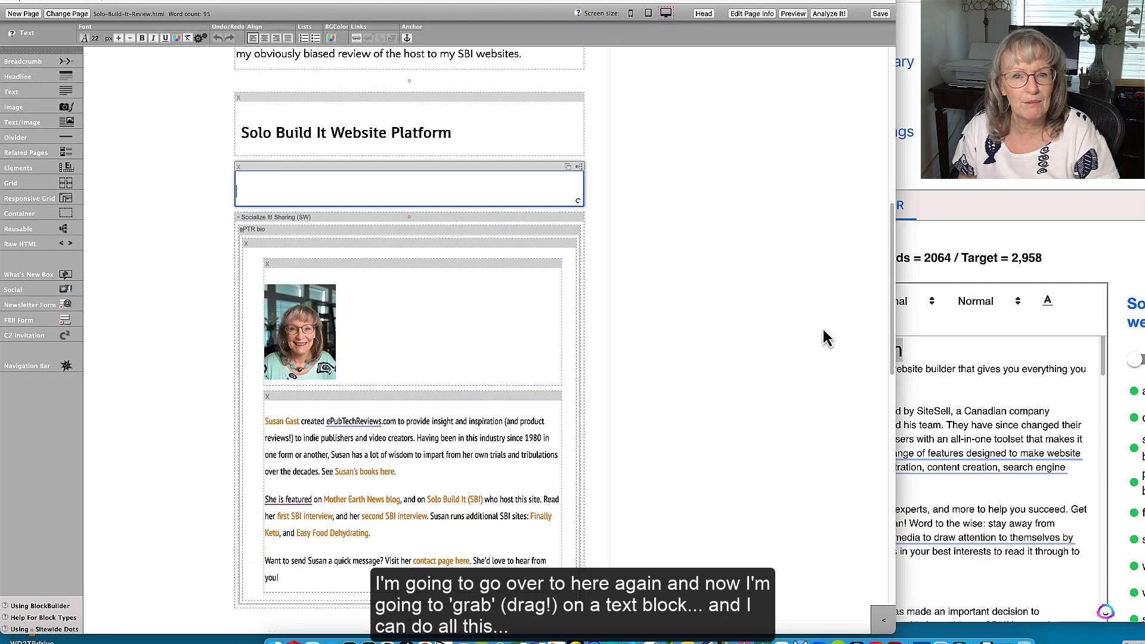
left_click(993, 391)
scroll(863, 444, "down", 3)
scroll(775, 506, "up", 3)
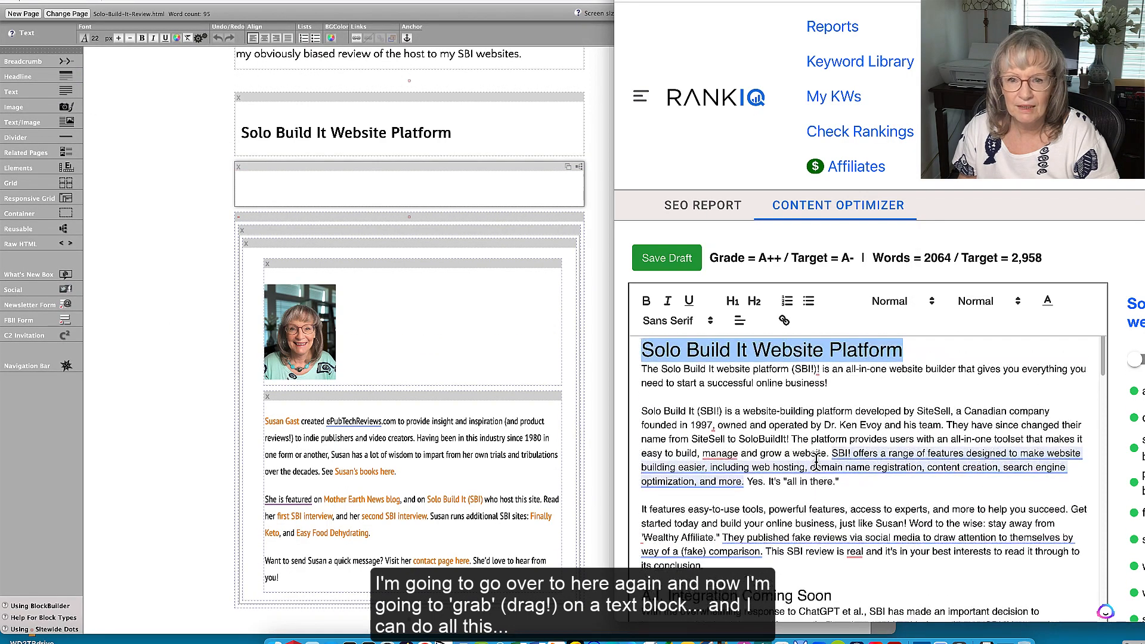
left_click_drag(706, 566, 640, 374)
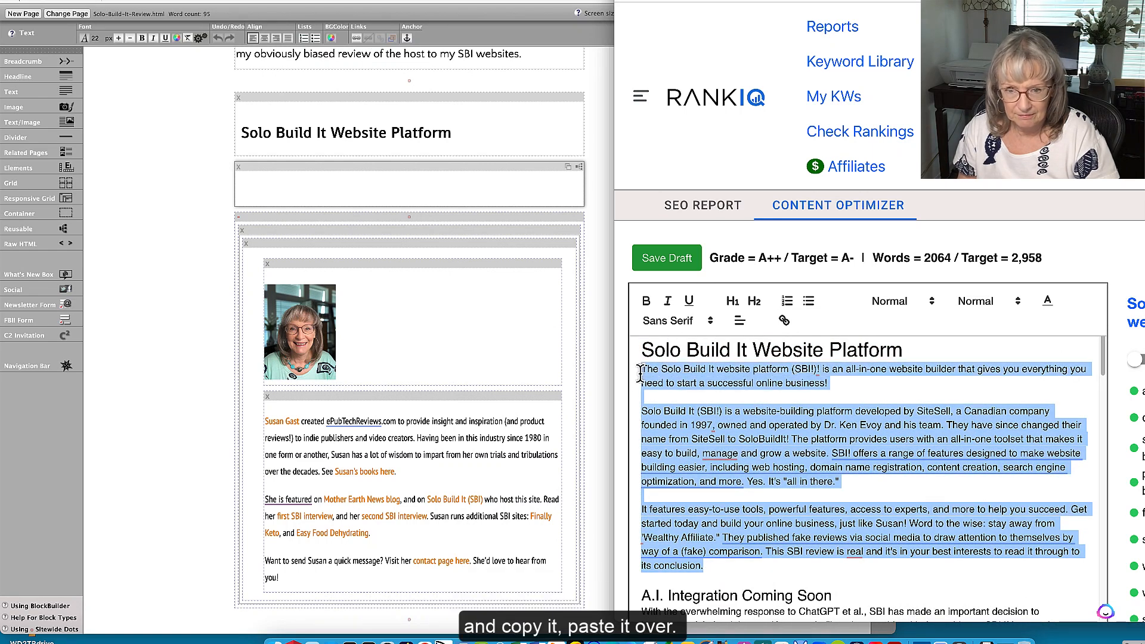
key("ctrl+c")
left_click(271, 184)
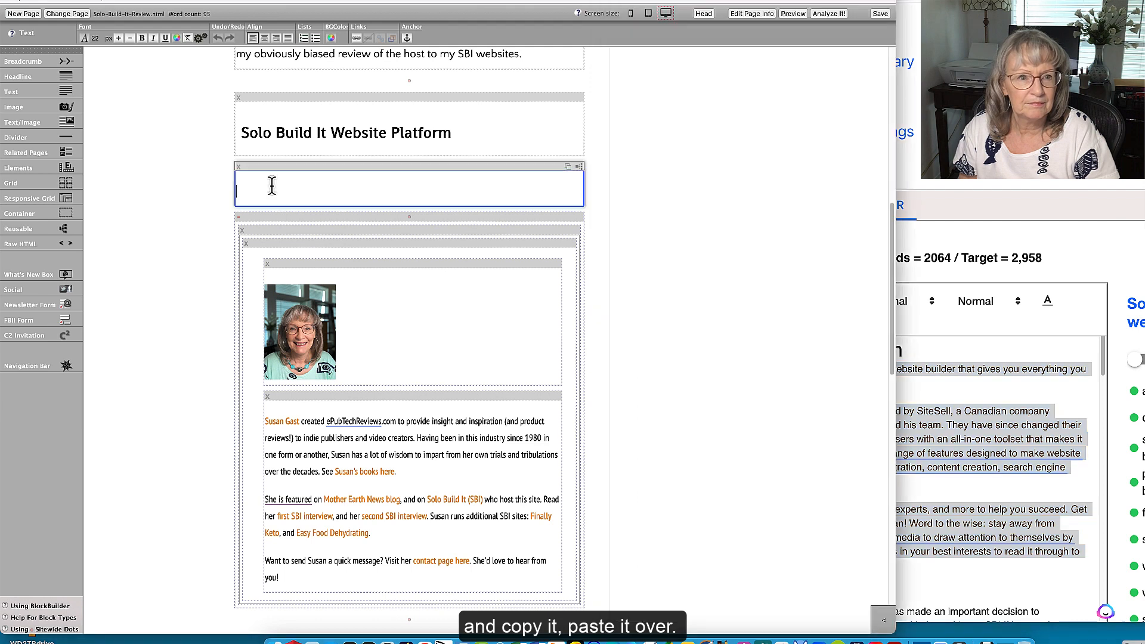
key("ctrl+v")
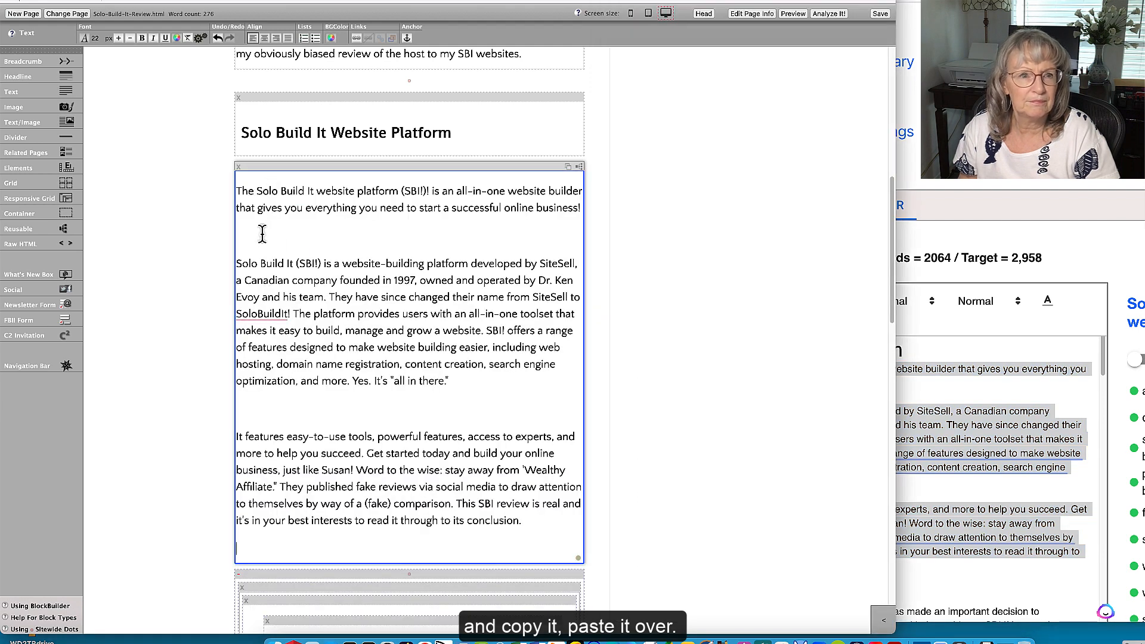
Step: Remove the extra blank lines between the three introductory paragraphs and at the end of their text block
left_click(244, 242)
key("BackSpace")
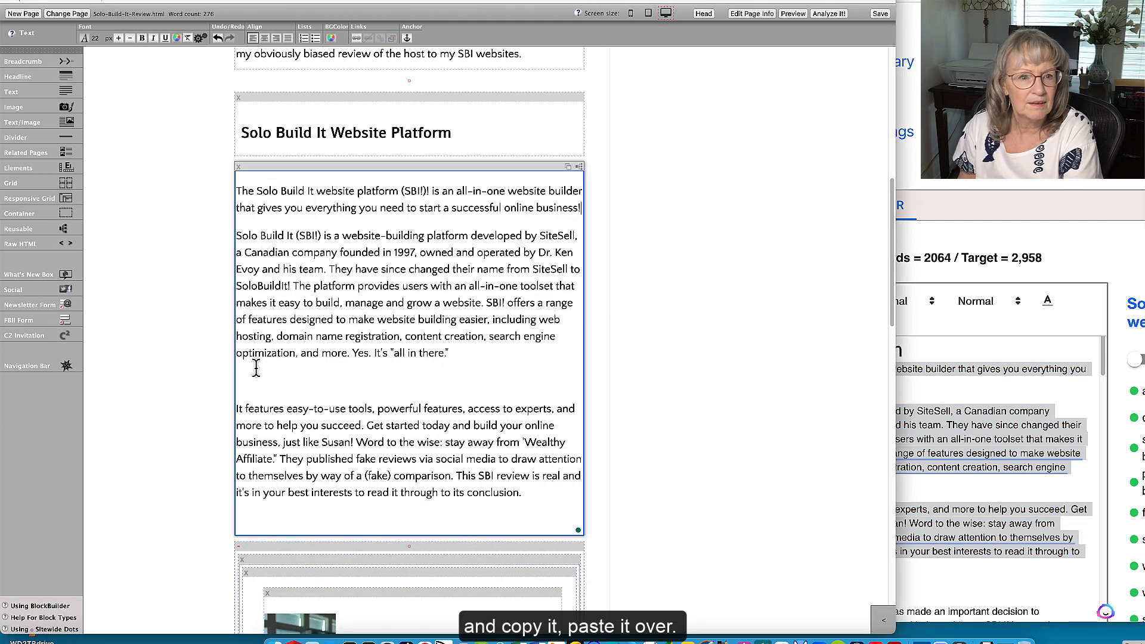
left_click(246, 387)
key("BackSpace")
left_click(248, 492)
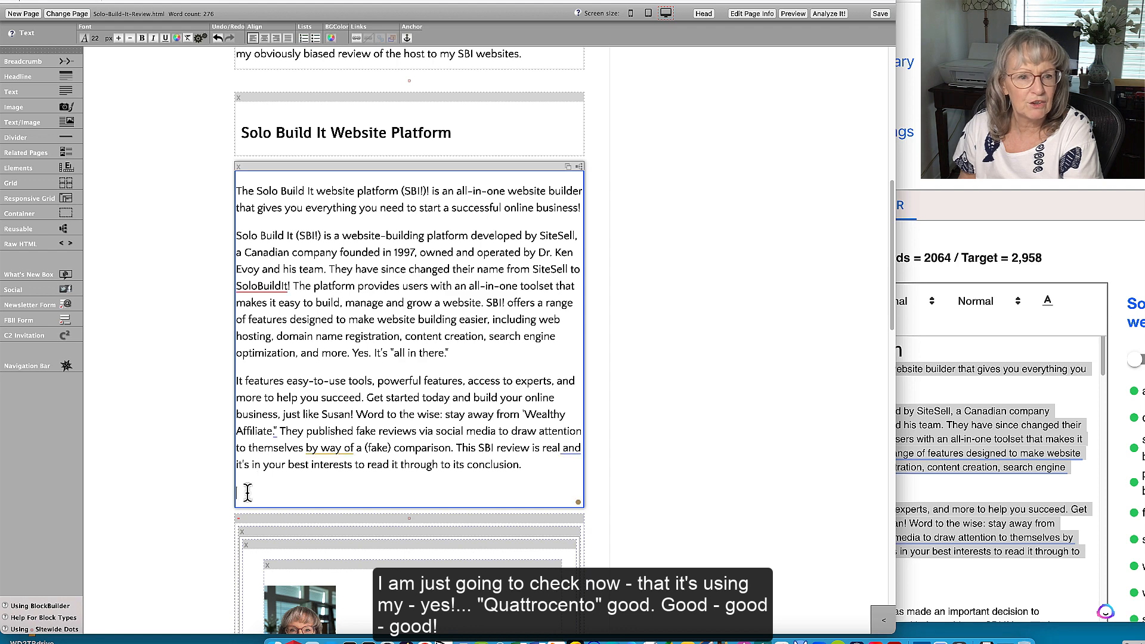
key("BackSpace")
Step: Check in the Font Picker that the pasted introductory text uses the Quattrocento font
left_click_drag(394, 396, 350, 352)
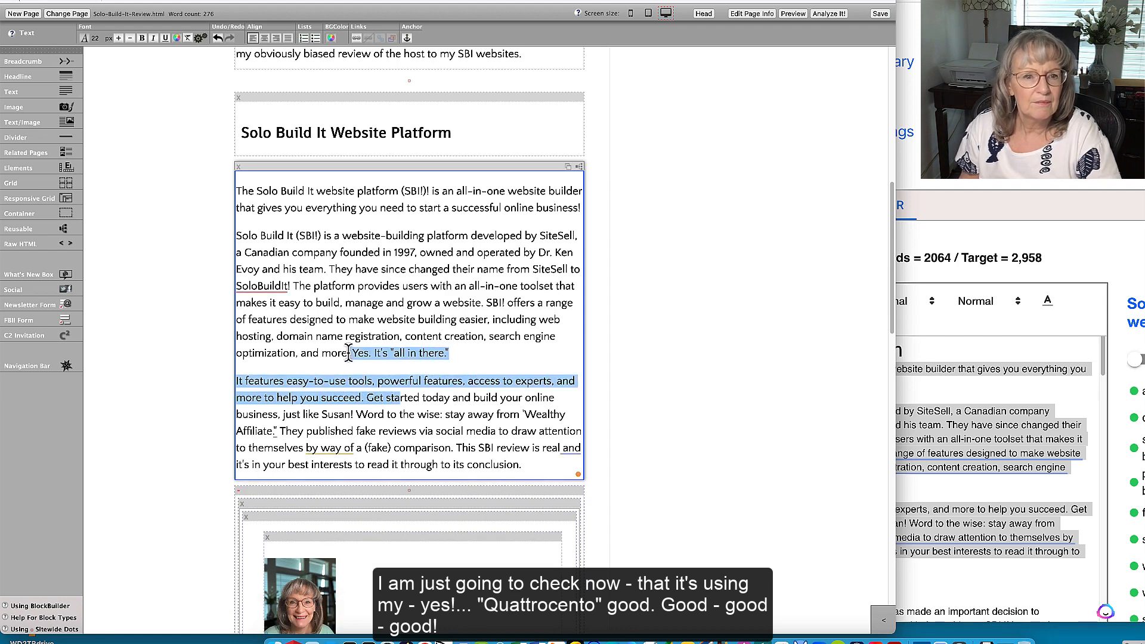
left_click(85, 38)
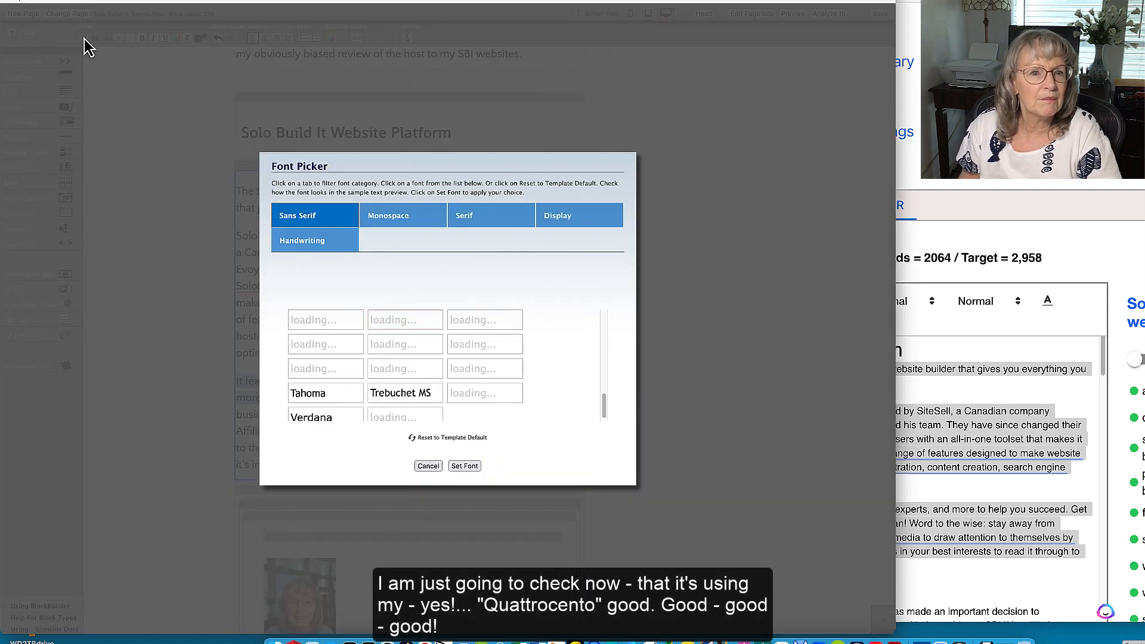
left_click(466, 466)
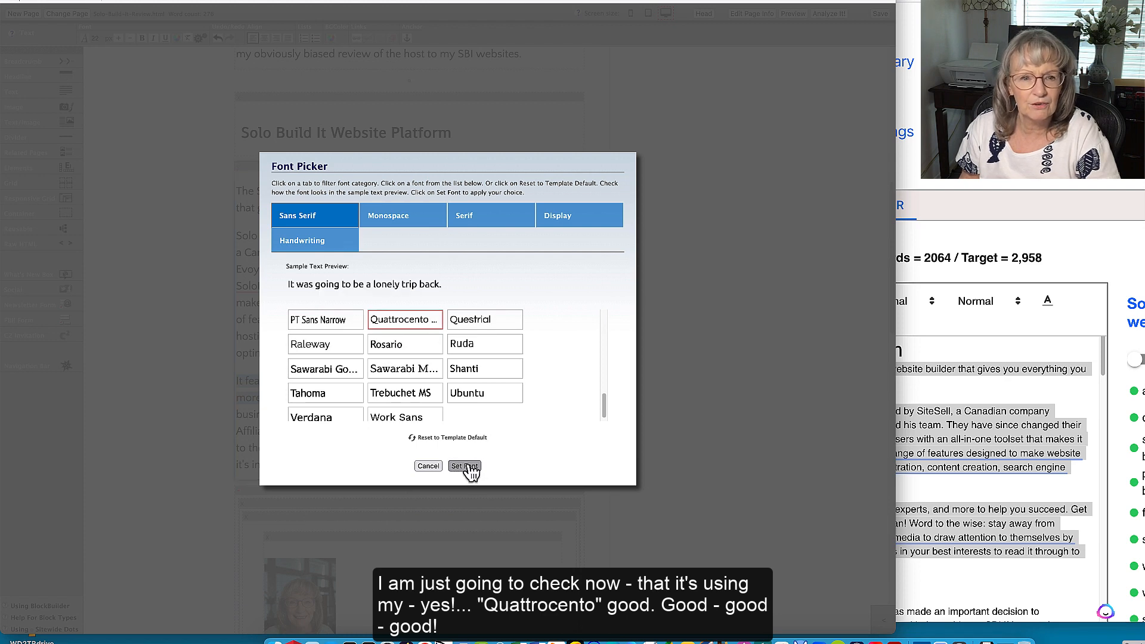
left_click(335, 294)
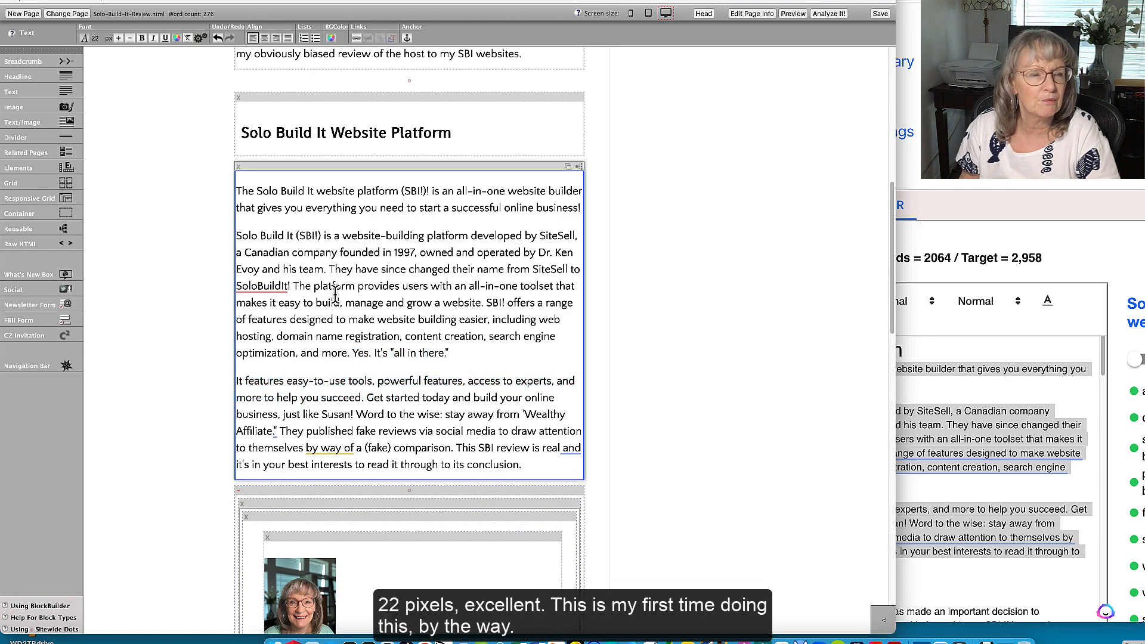
Step: Look up the section following the introduction in the RankIQ draft, and return to SiteBuilder
scroll(425, 345, "down", 5)
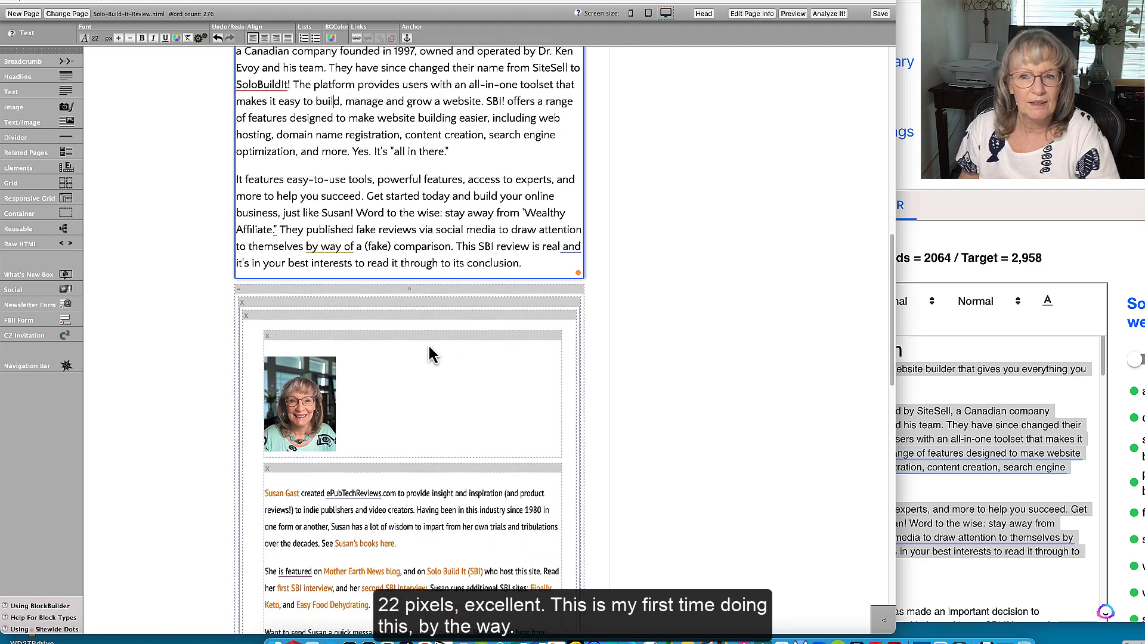
left_click(1027, 350)
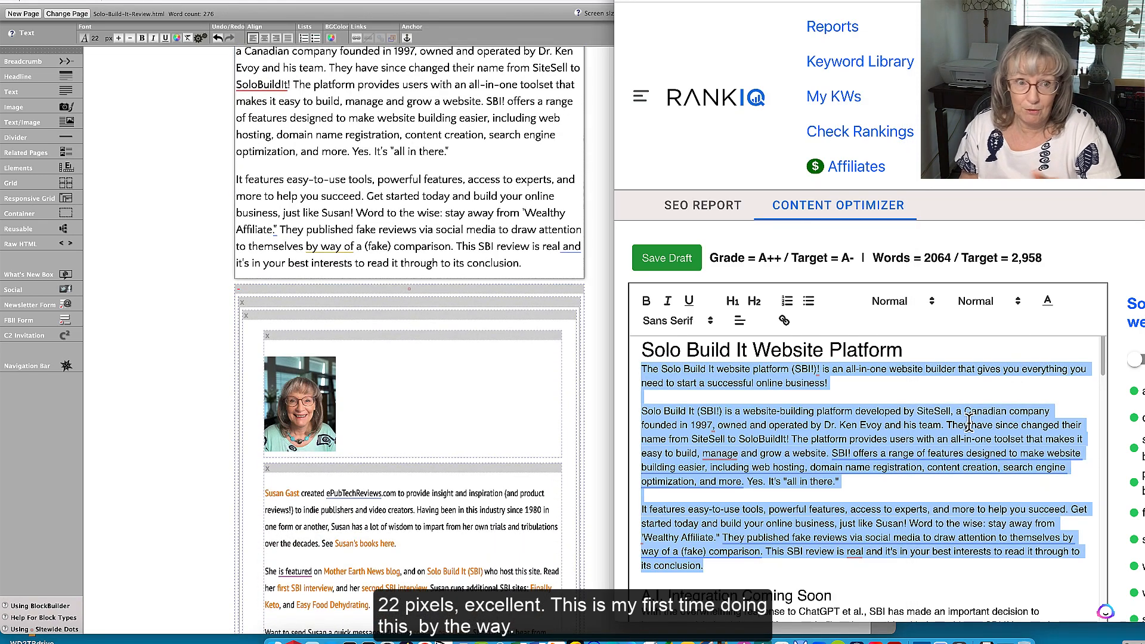
scroll(968, 446, "down", 4)
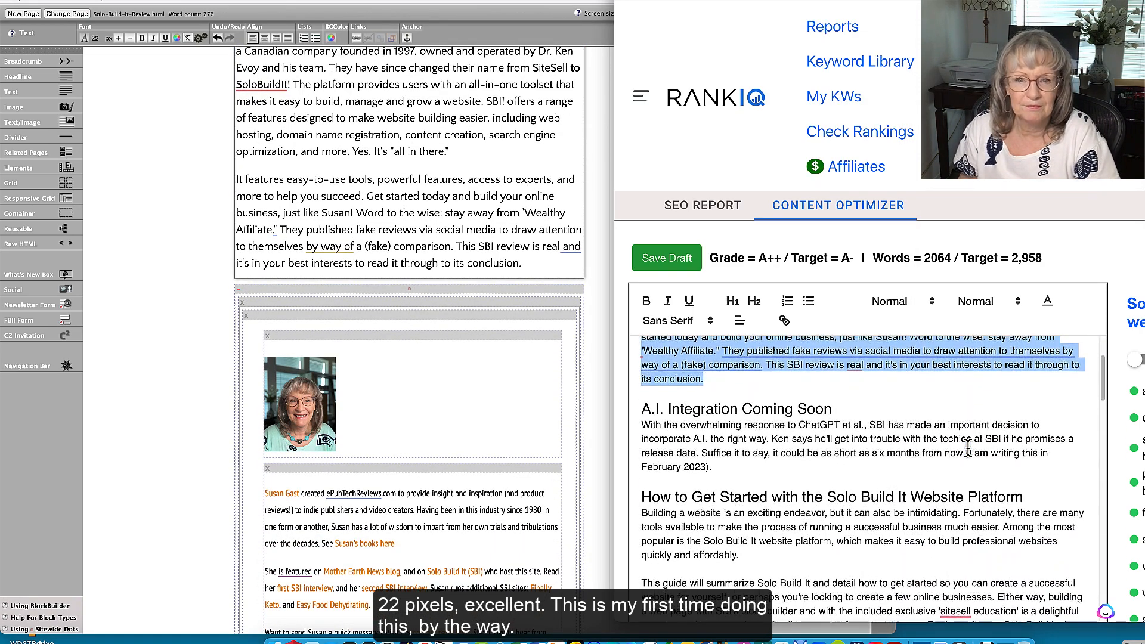
left_click(182, 292)
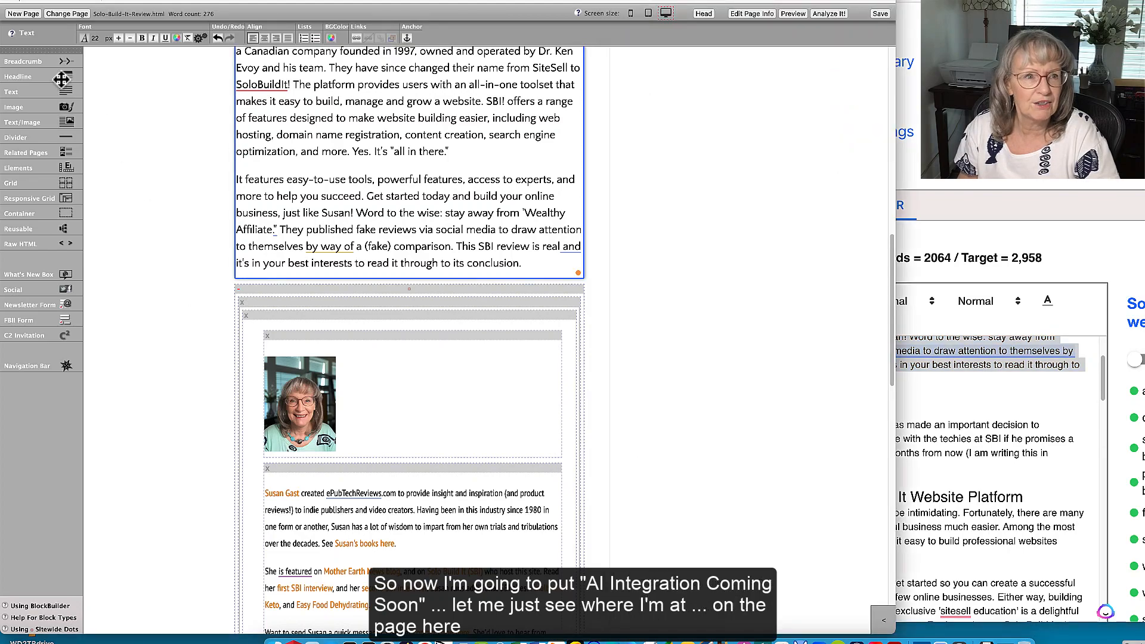
Step: Examine the page's breadcrumb block and the sitewide dots from the header down to the author bio
scroll(191, 202, "up", 10)
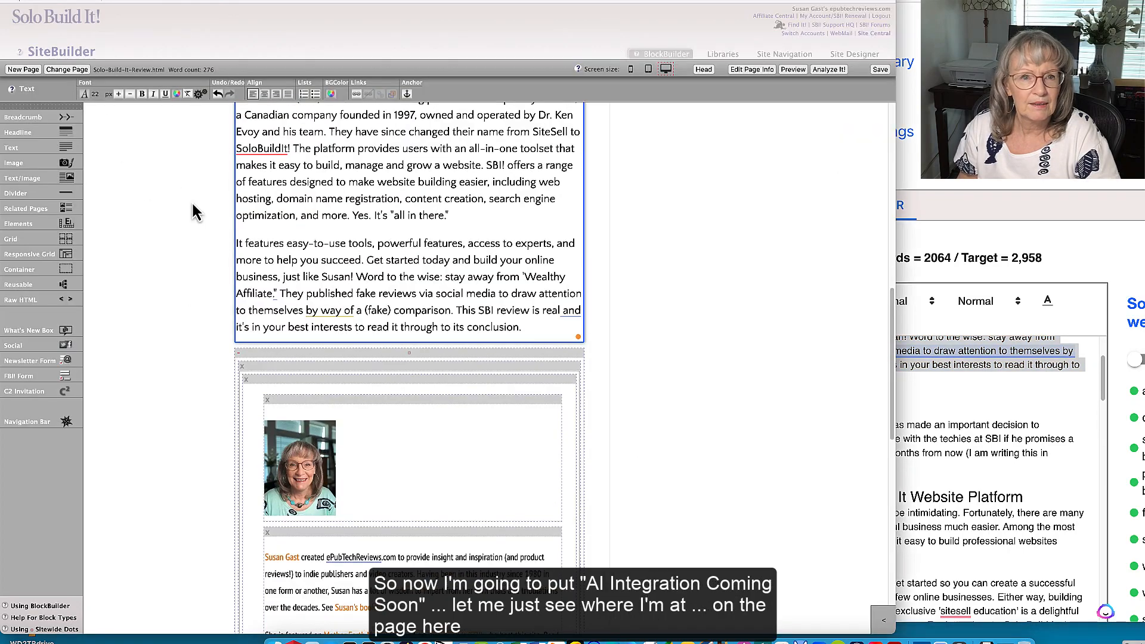
scroll(191, 201, "up", 3)
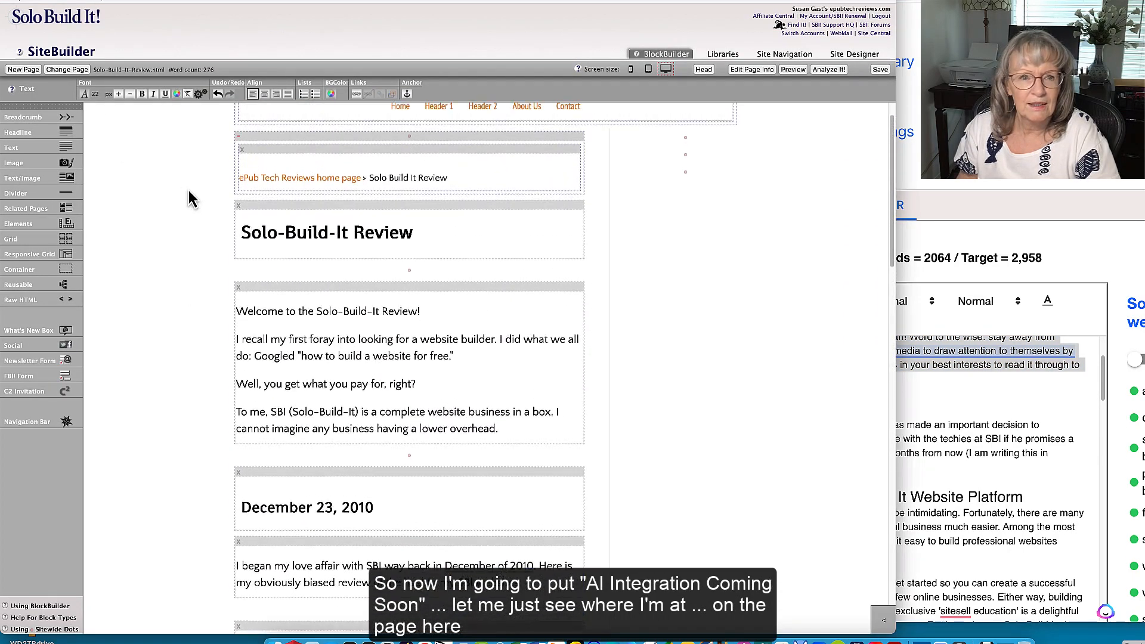
scroll(191, 202, "up", 4)
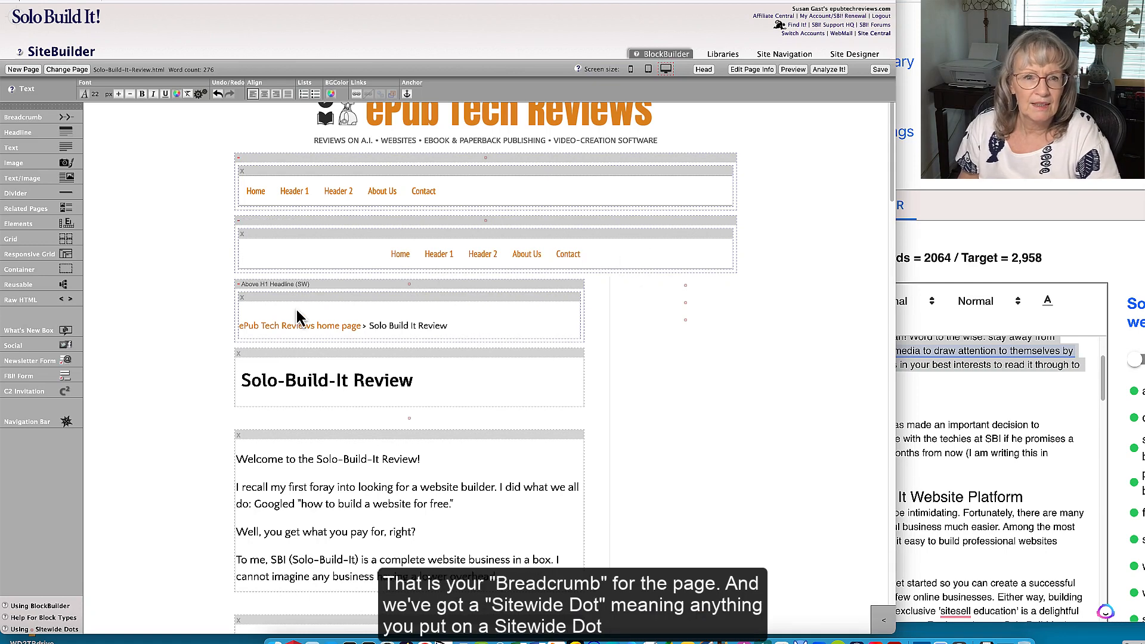
scroll(472, 321, "down", 5)
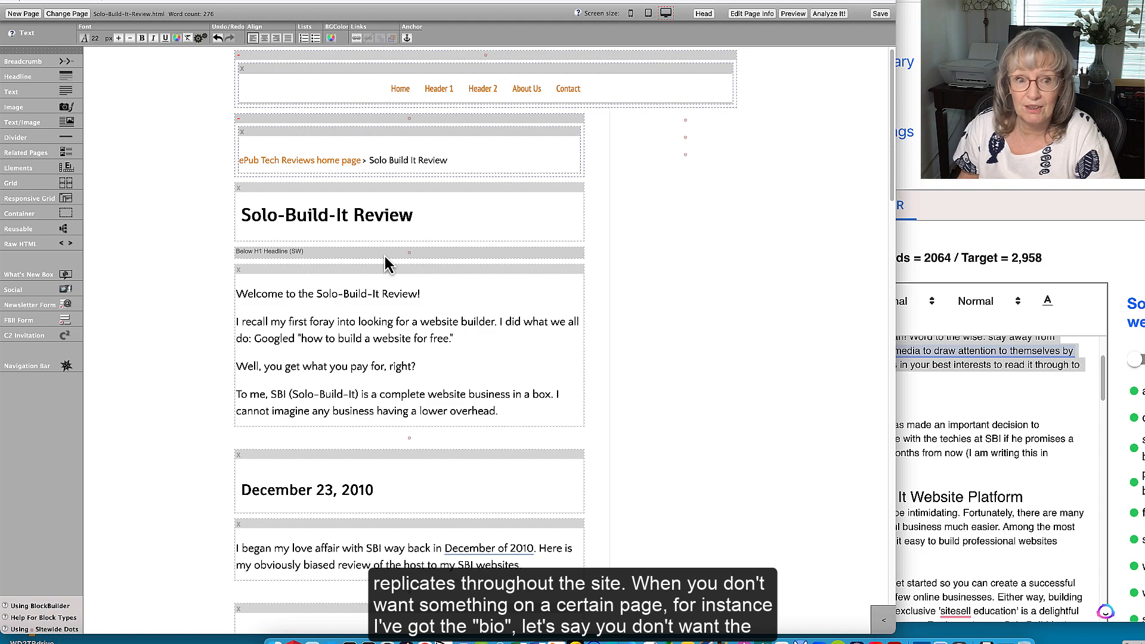
scroll(385, 257, "down", 15)
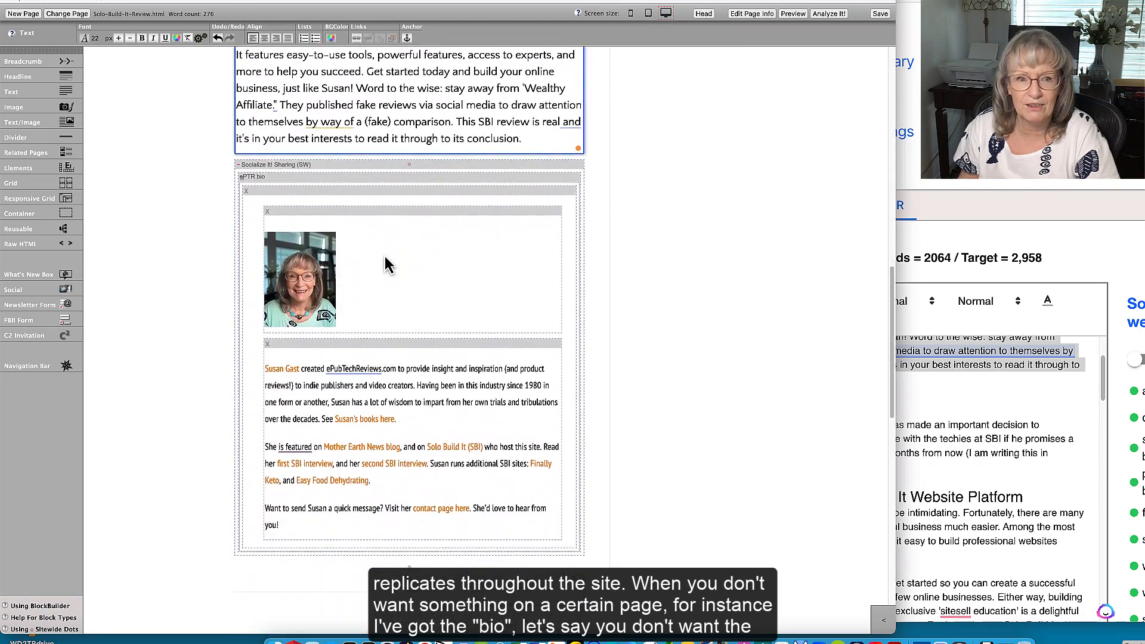
scroll(411, 316, "up", 2)
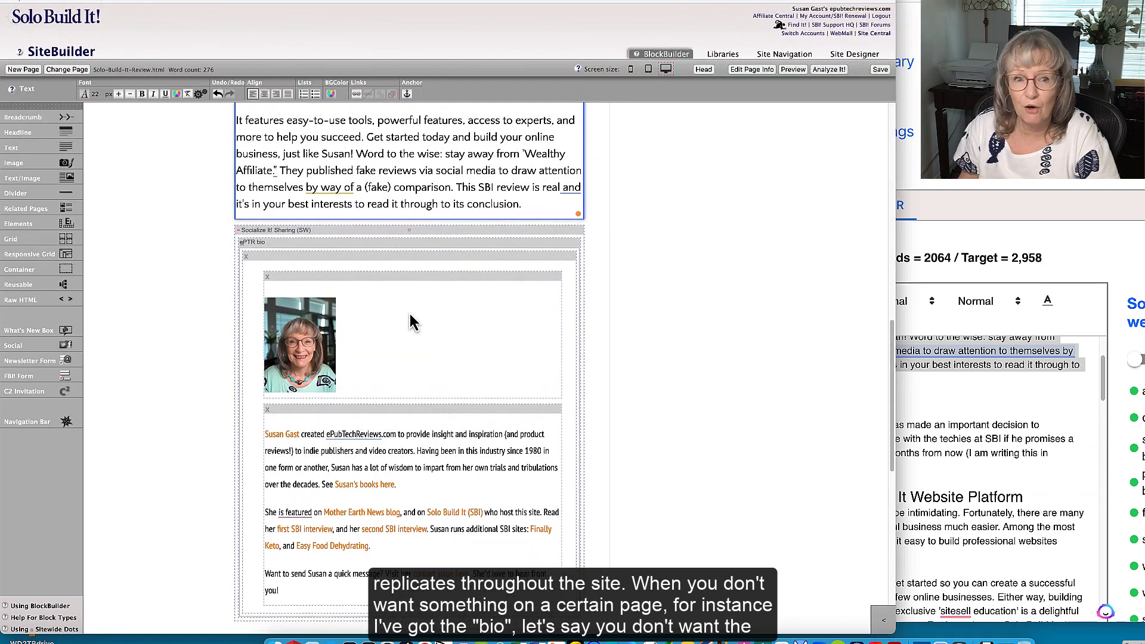
Step: Collapse the Socialize It! Sharing container holding the author bio and expand it again
scroll(410, 315, "down", 3)
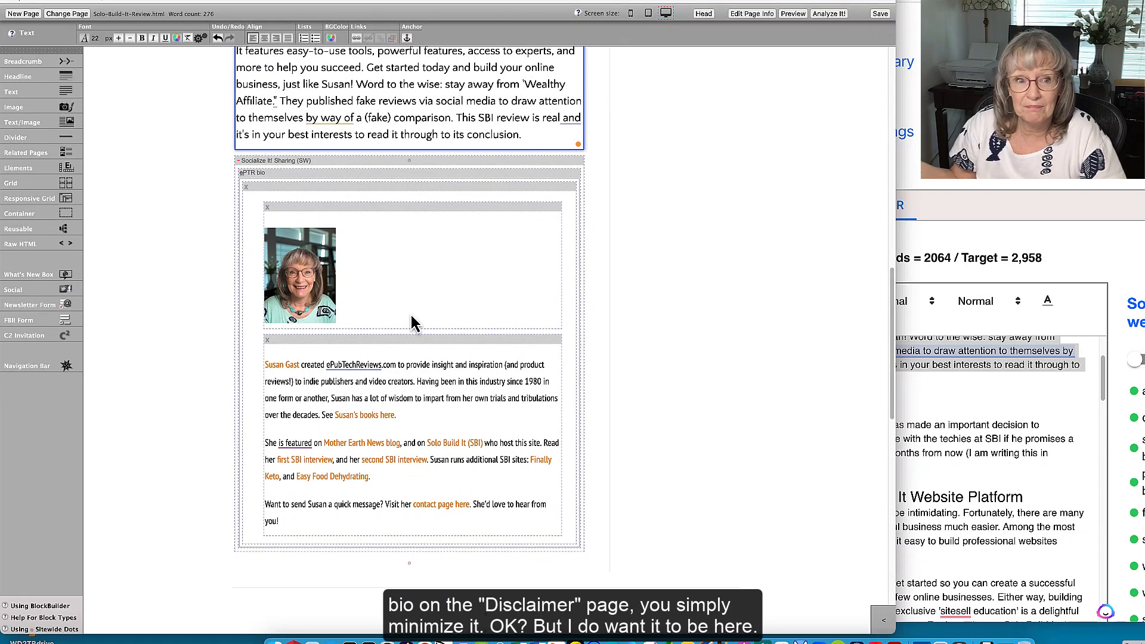
left_click(238, 161)
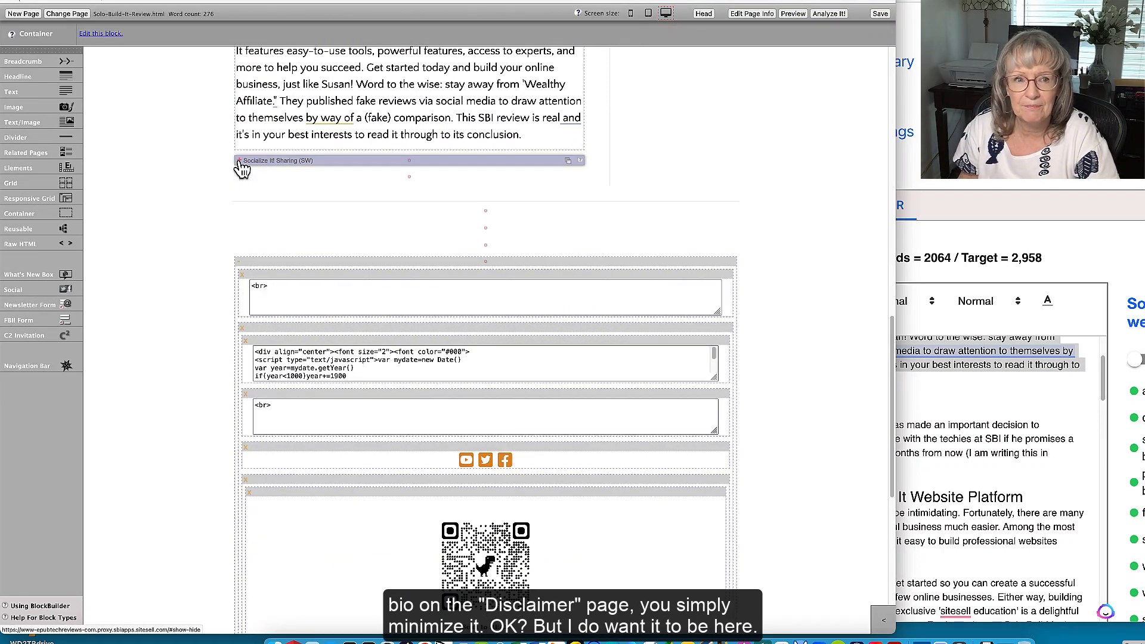
left_click(239, 163)
Step: Examine the sitewide dots around the opening text, including Below First Paragraph
scroll(169, 199, "up", 10)
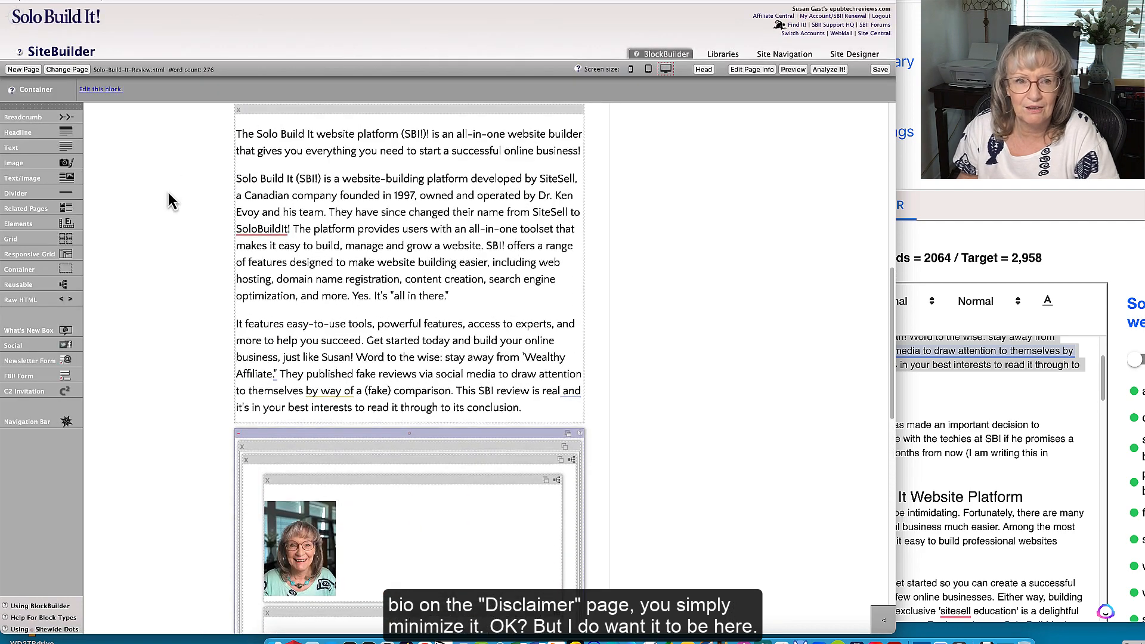
scroll(168, 200, "up", 5)
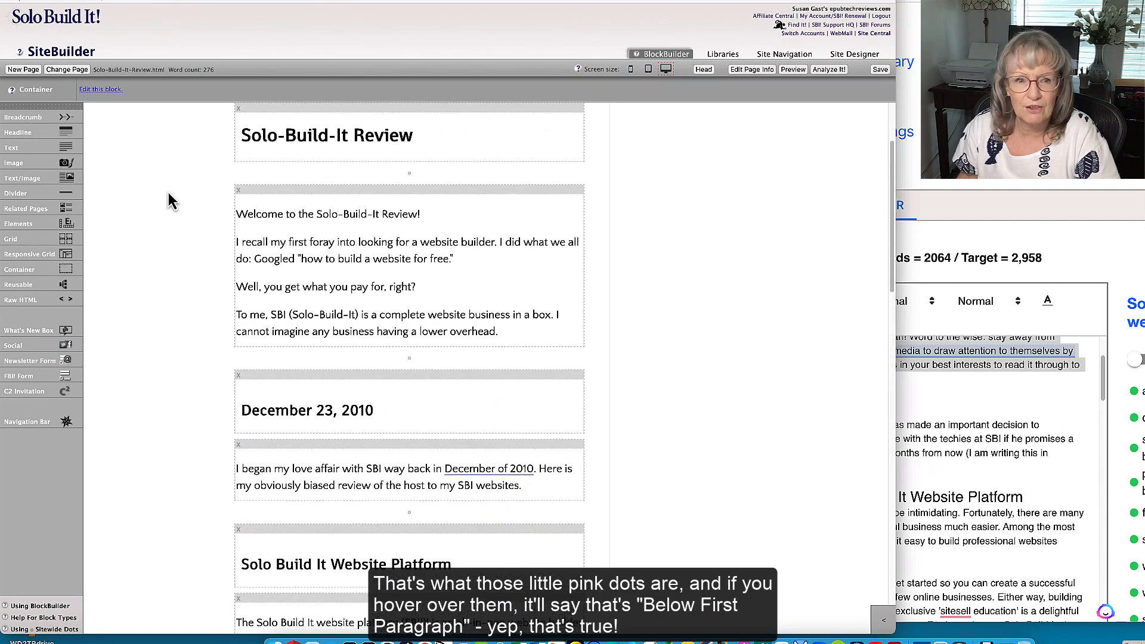
mouse_move(346, 363)
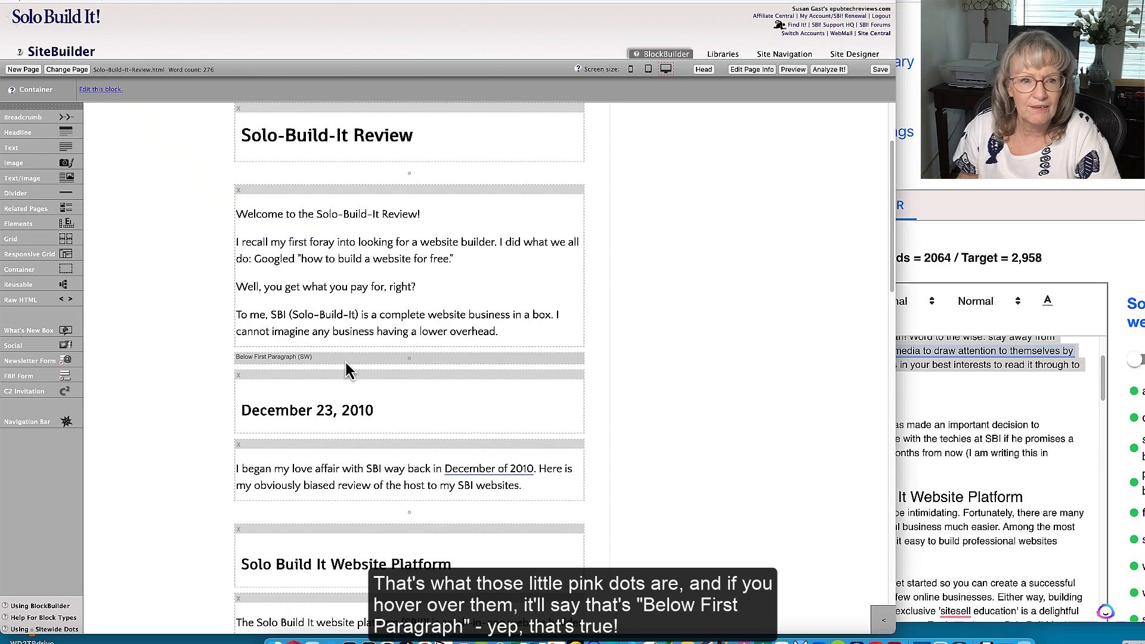
scroll(346, 363, "up", 5)
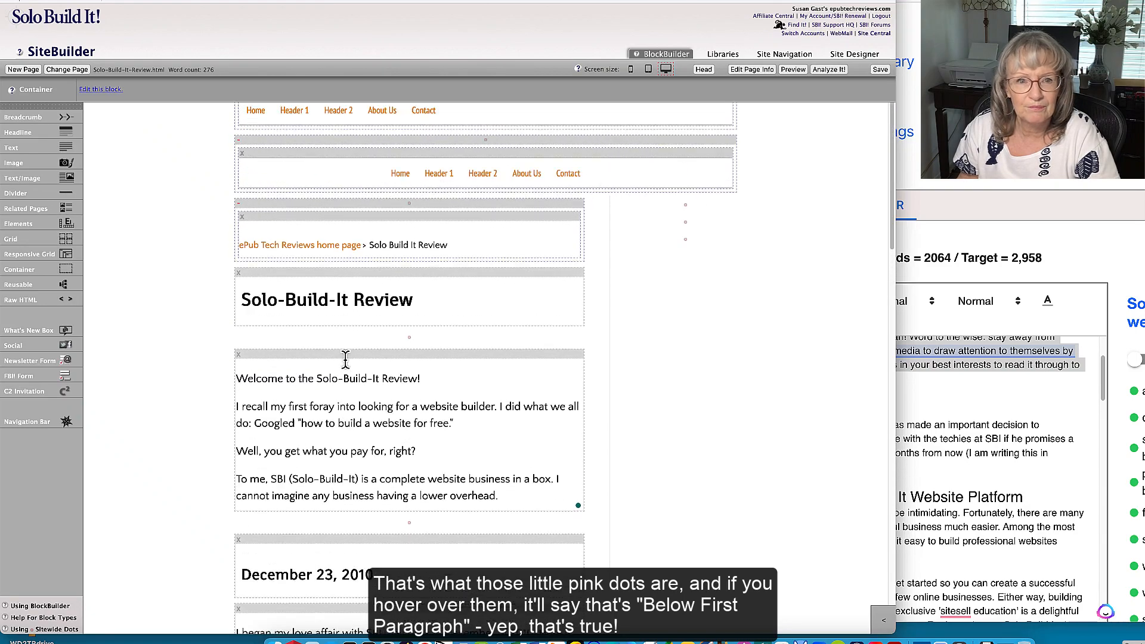
scroll(346, 362, "down", 10)
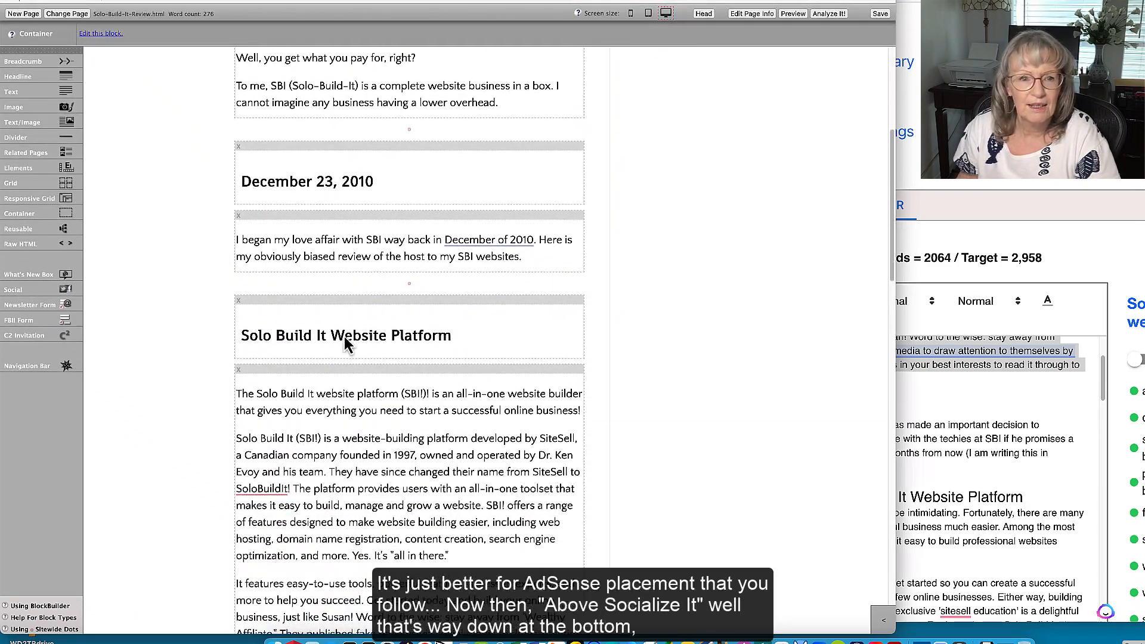
Step: Move the "Solo Build It Website Platform" headline and its text block above the Above Socialize It! Sharing dot
mouse_move(344, 281)
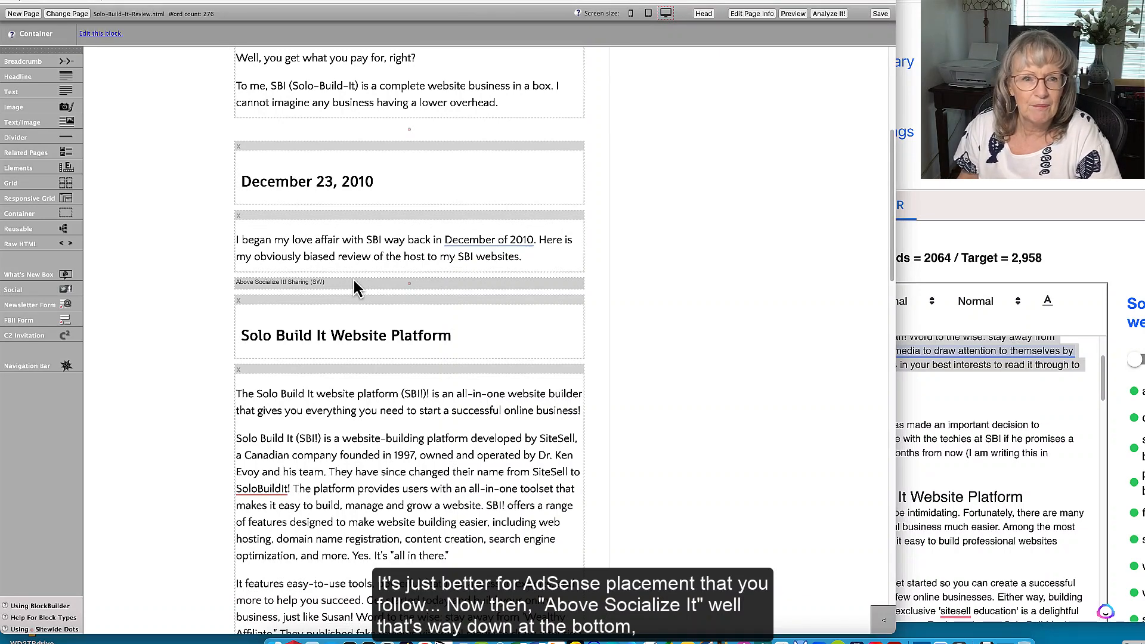
left_click_drag(342, 302, 341, 271)
left_click_drag(347, 371, 348, 342)
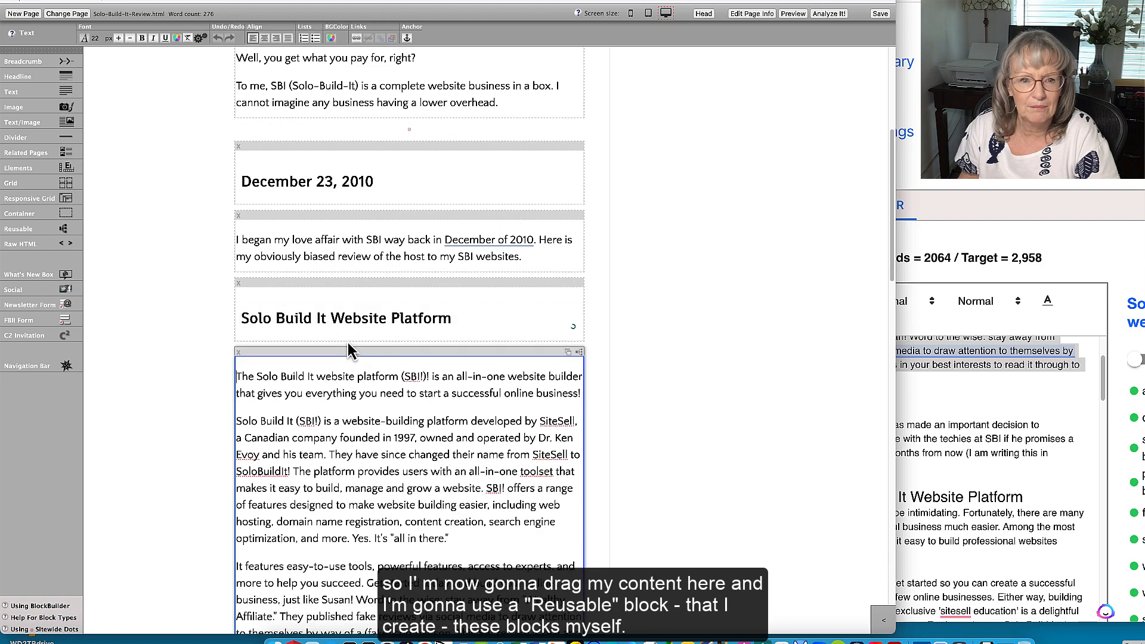
Step: Add the reusable block "1 br" directly below the "Solo Build It Website Platform" text block
scroll(349, 349, "down", 3)
scroll(348, 347, "down", 4)
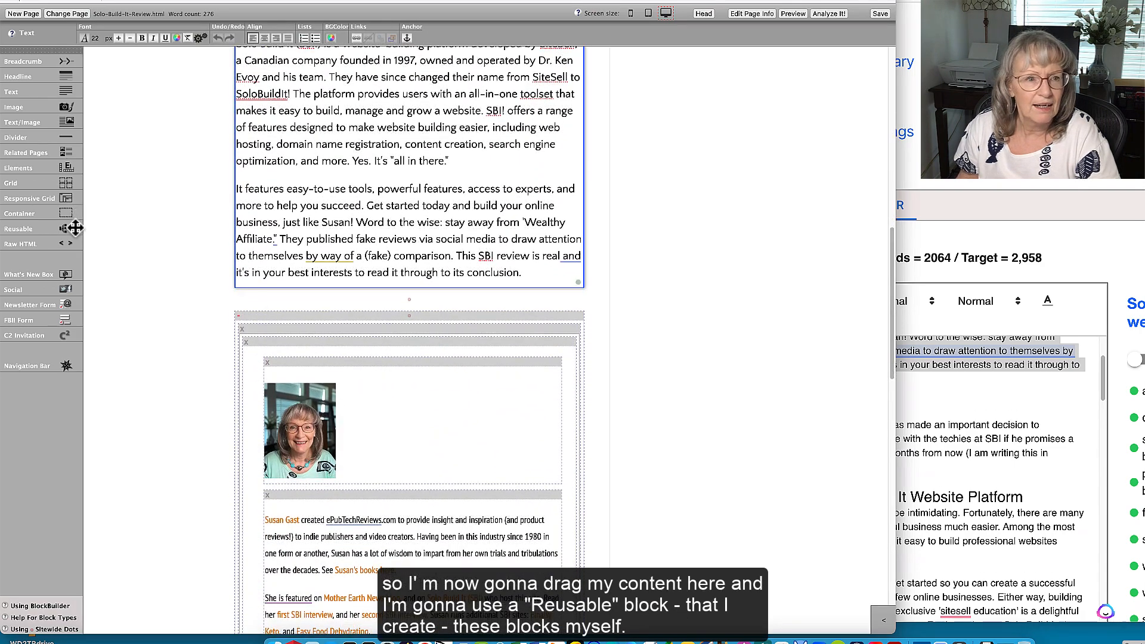
left_click_drag(63, 232, 258, 289)
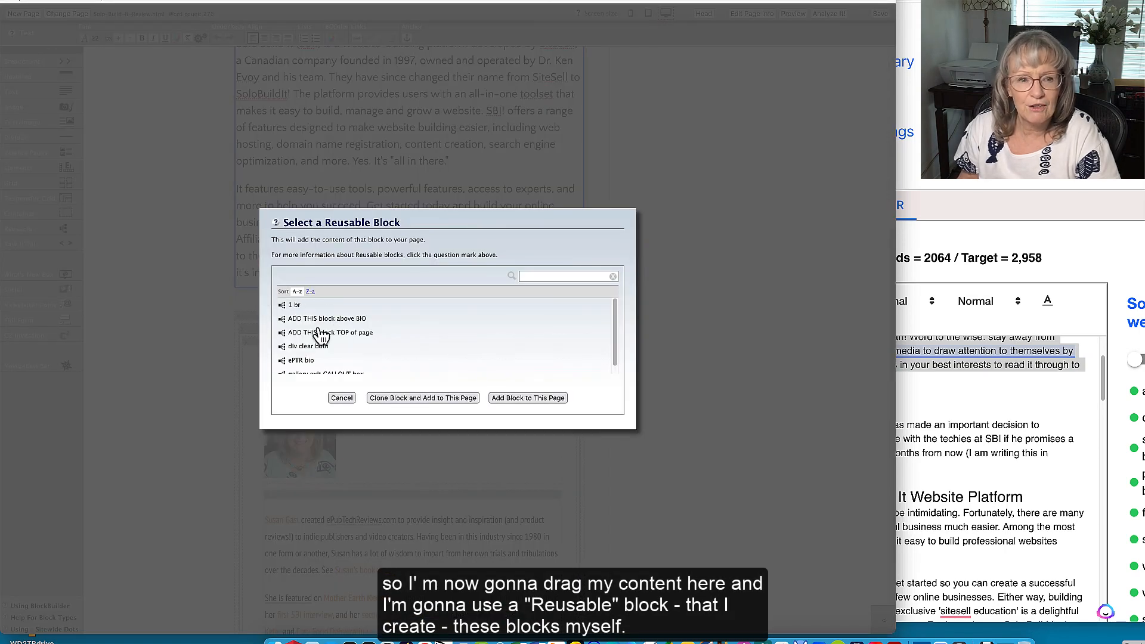
left_click(302, 312)
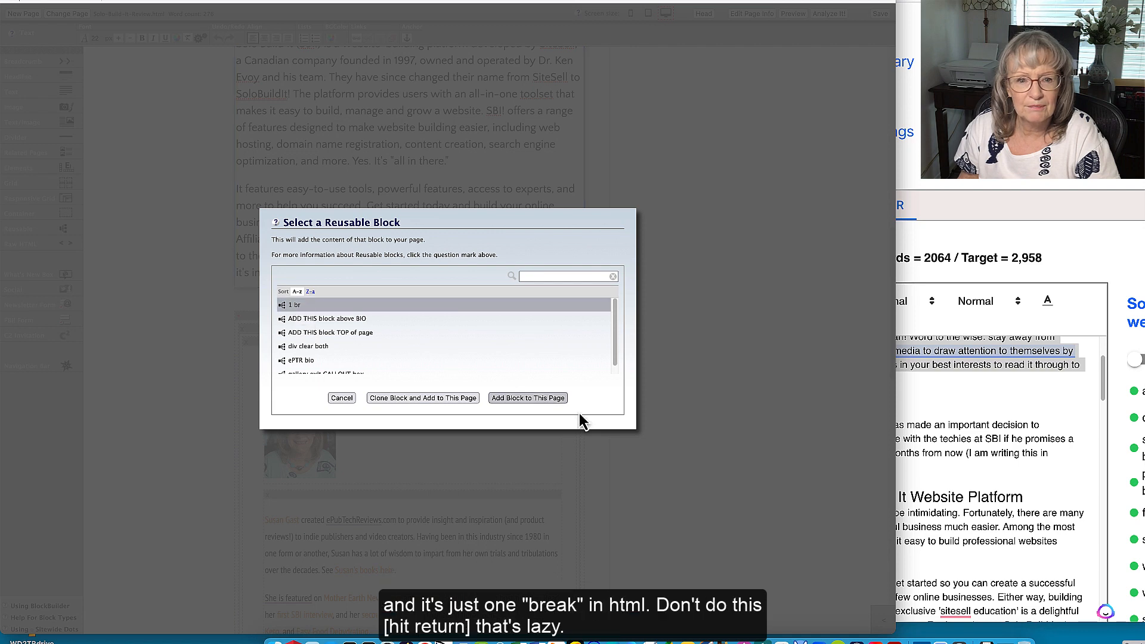
left_click(527, 399)
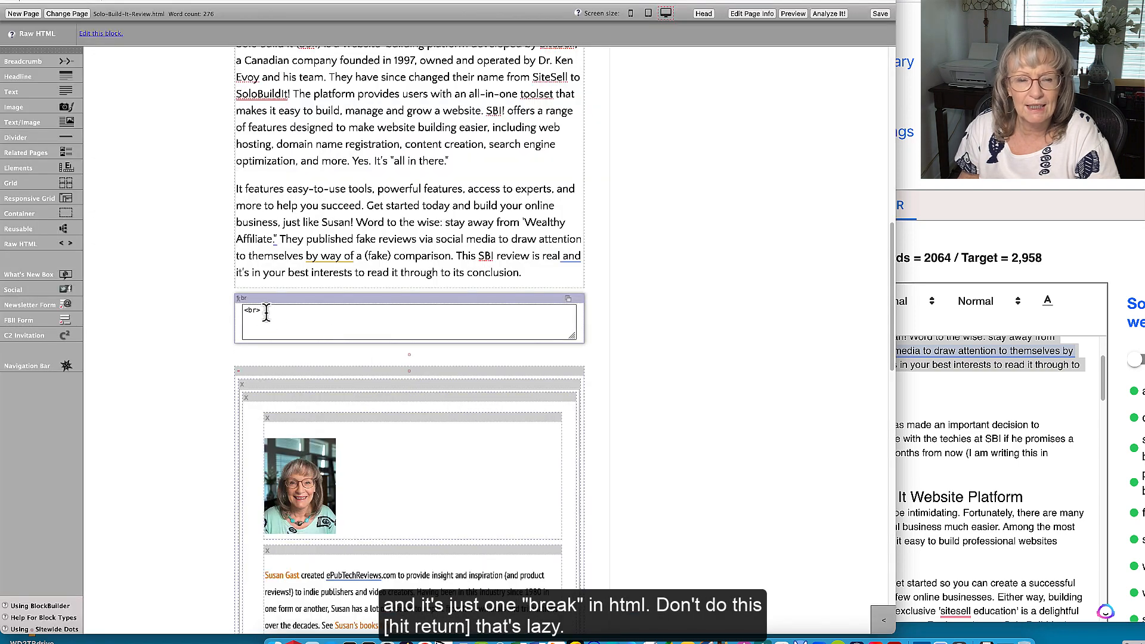
Step: Insert an empty line at the end of the introductory text block and remove it again
left_click(541, 275)
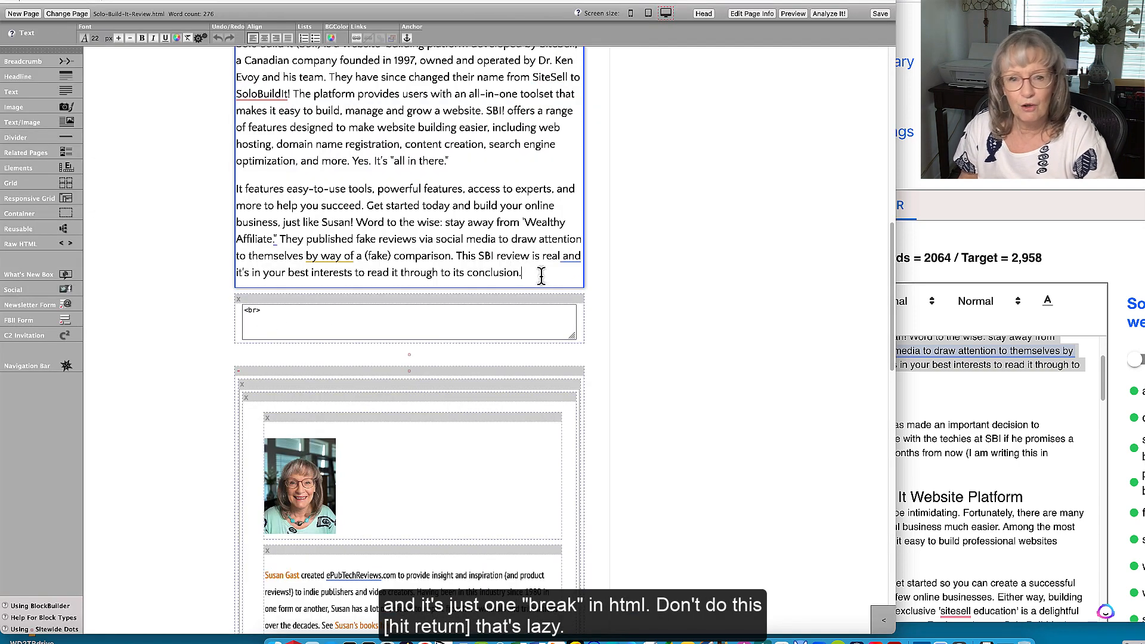
key("Return")
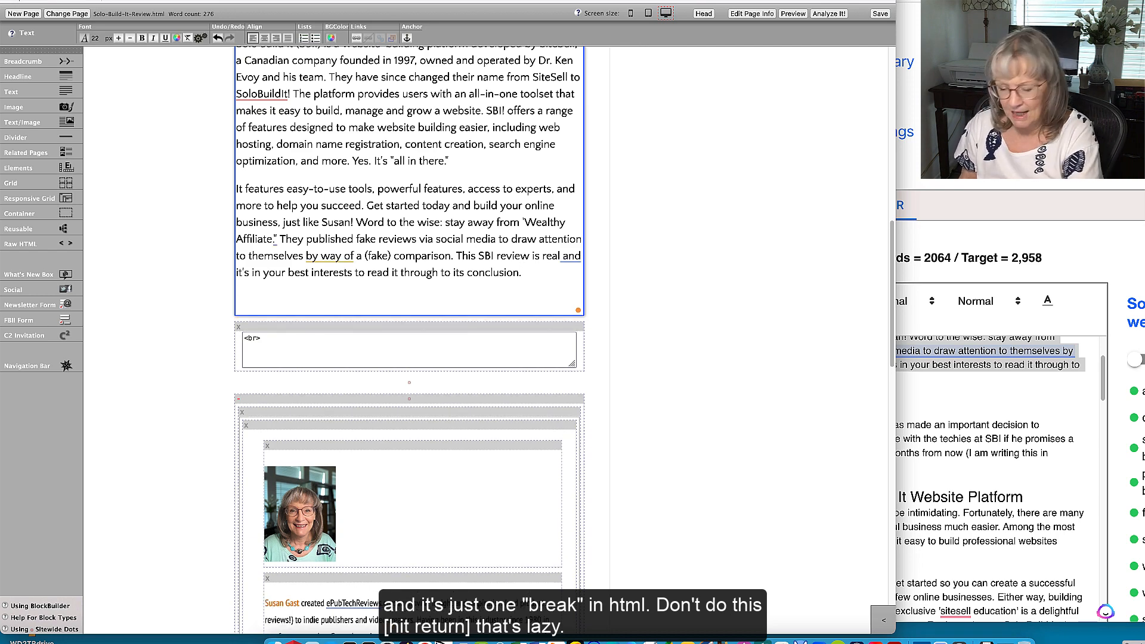
key("BackSpace")
left_click(199, 331)
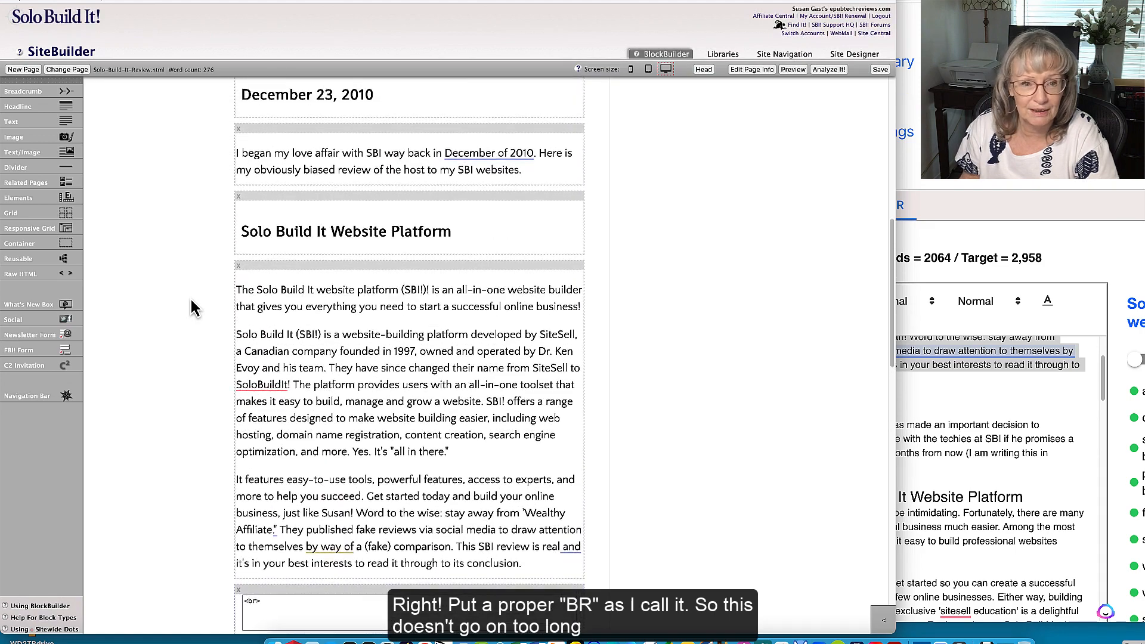
Step: Copy the heading "A.I. Integration Coming Soon" from the RankIQ draft and return to the area below the line-break block in SiteBuilder
left_click(901, 315)
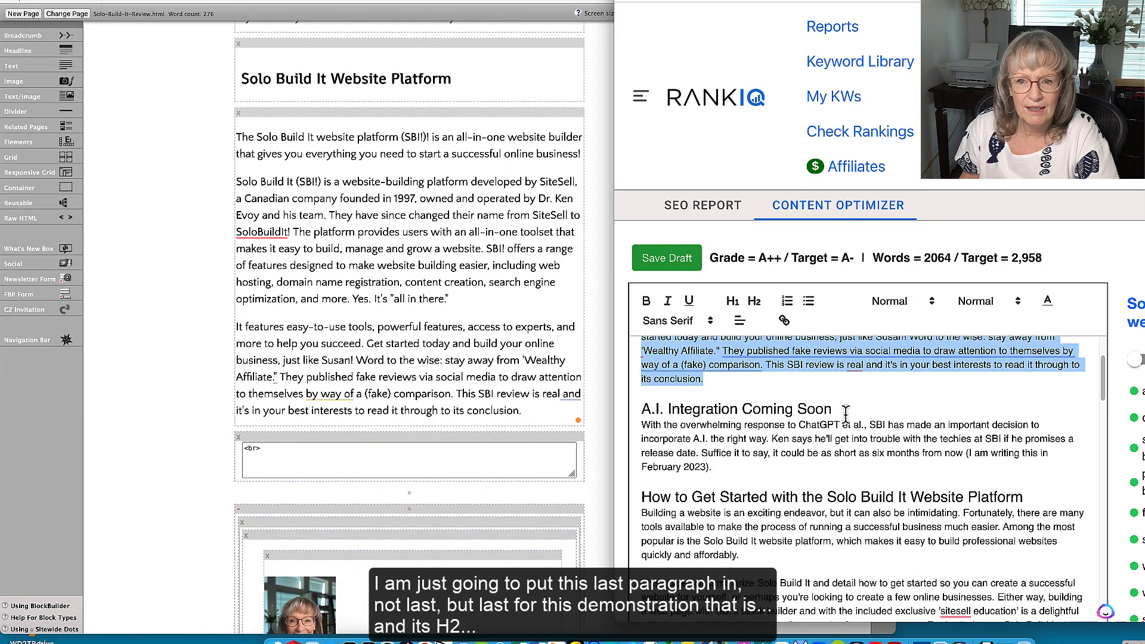
left_click_drag(835, 409, 537, 418)
key("super+c")
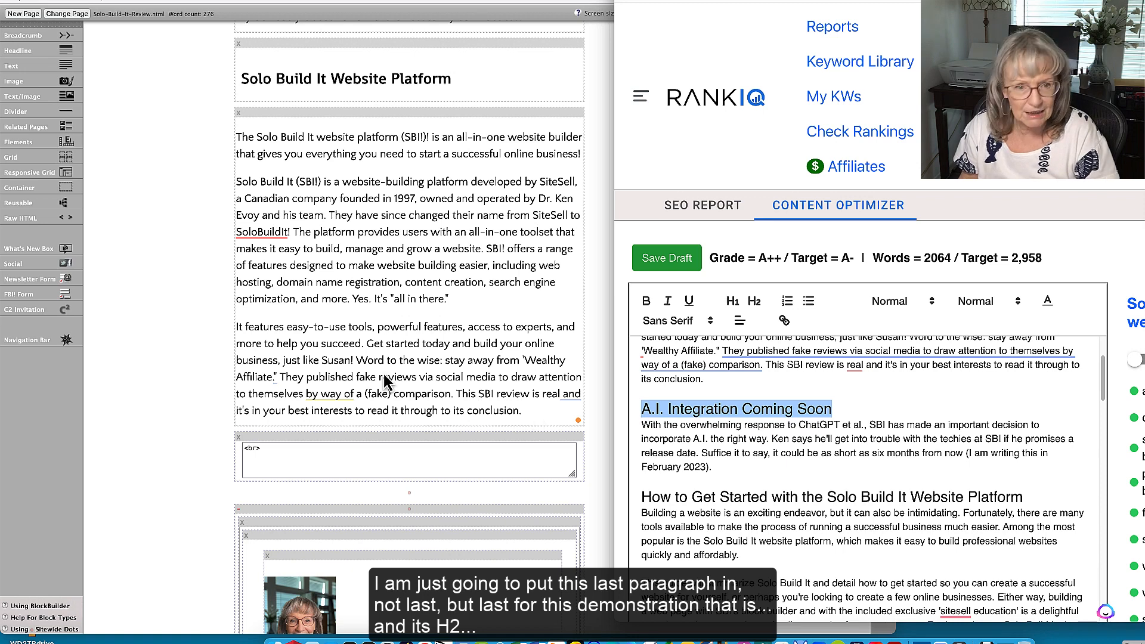
left_click(146, 298)
scroll(146, 298, "down", 5)
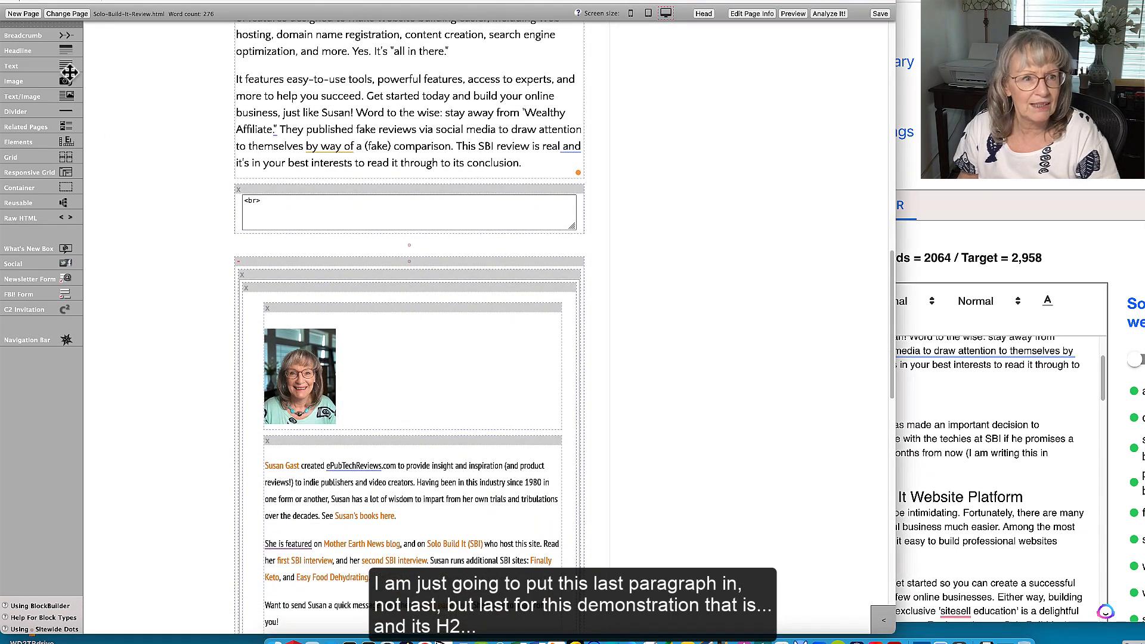
Step: Add a headline block above the line-break block and paste in the heading "A.I. Integration Coming Soon"
left_click_drag(66, 50, 275, 178)
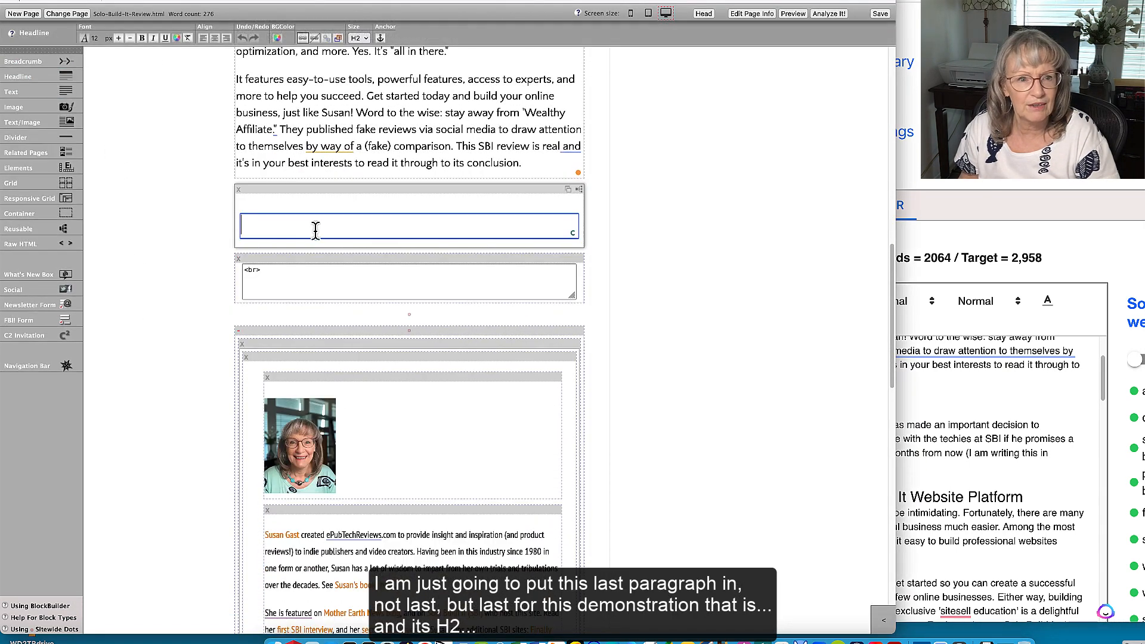
key("super+v")
left_click(141, 284)
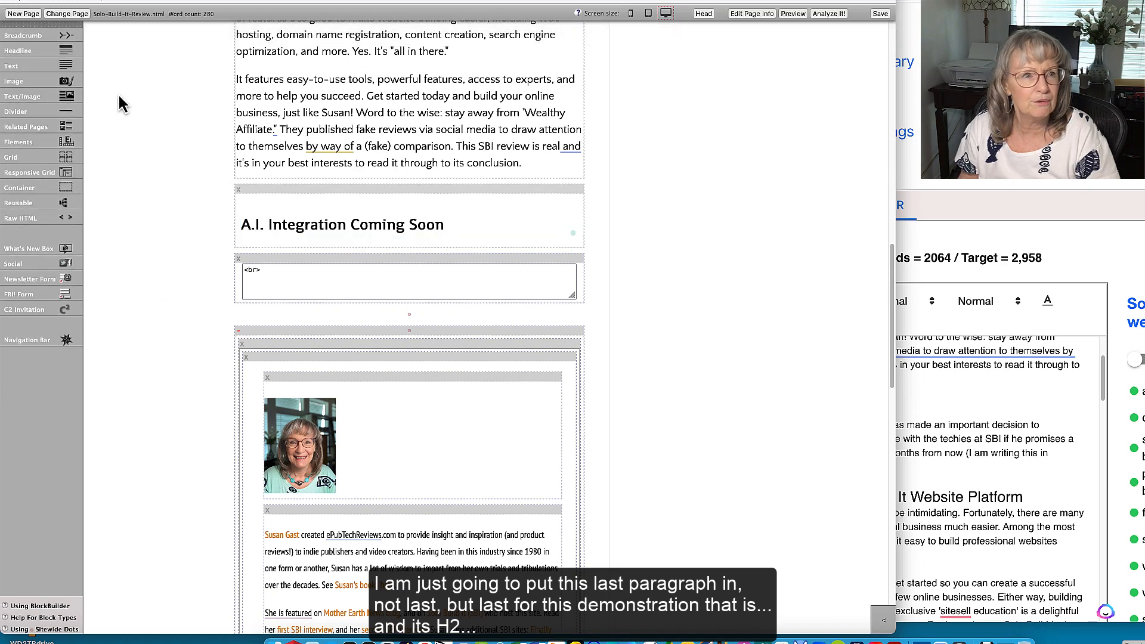
Step: Add a text block under the "A.I. Integration Coming Soon" headline and fill it with that section's paragraph copied from the RankIQ draft
left_click_drag(67, 66, 273, 233)
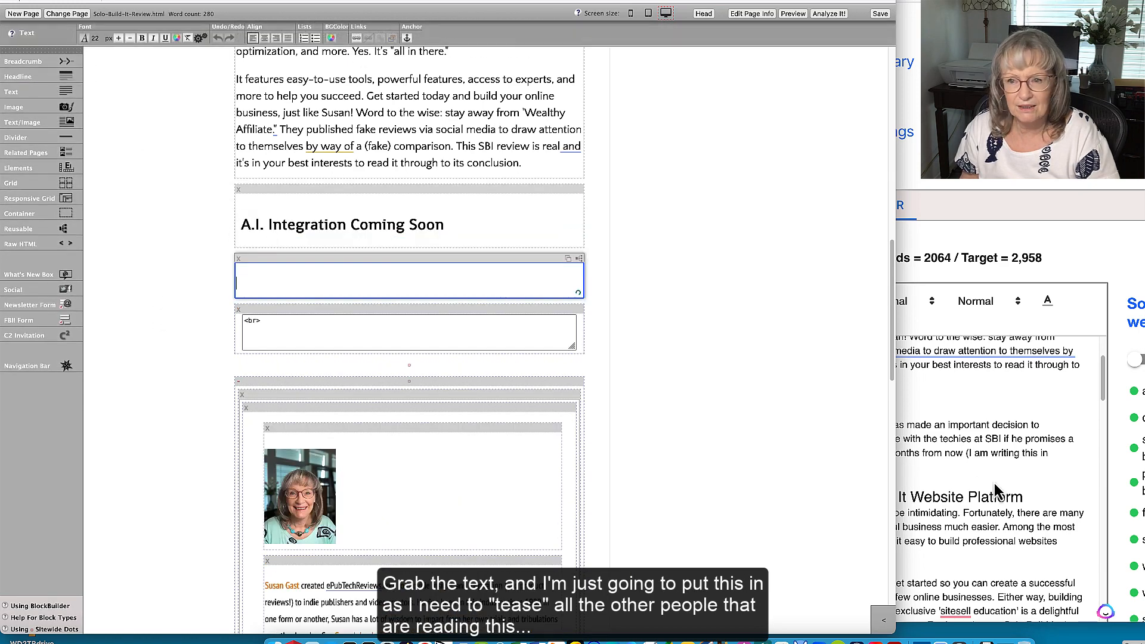
left_click(999, 494)
left_click(712, 466)
left_click_drag(722, 469, 624, 434)
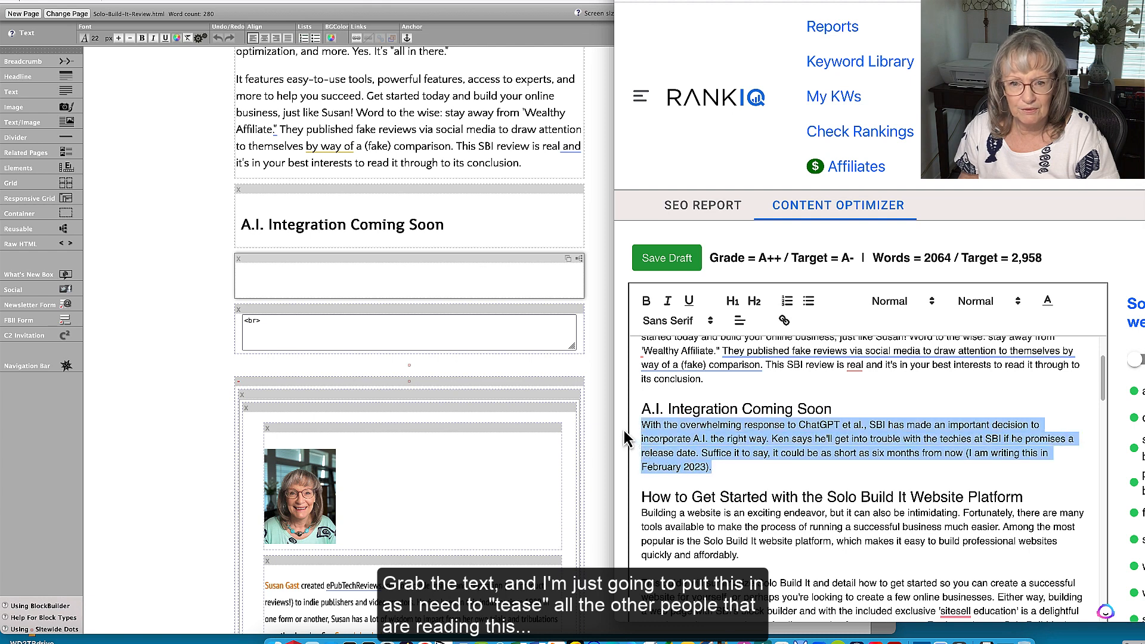
key("super+c")
left_click(348, 280)
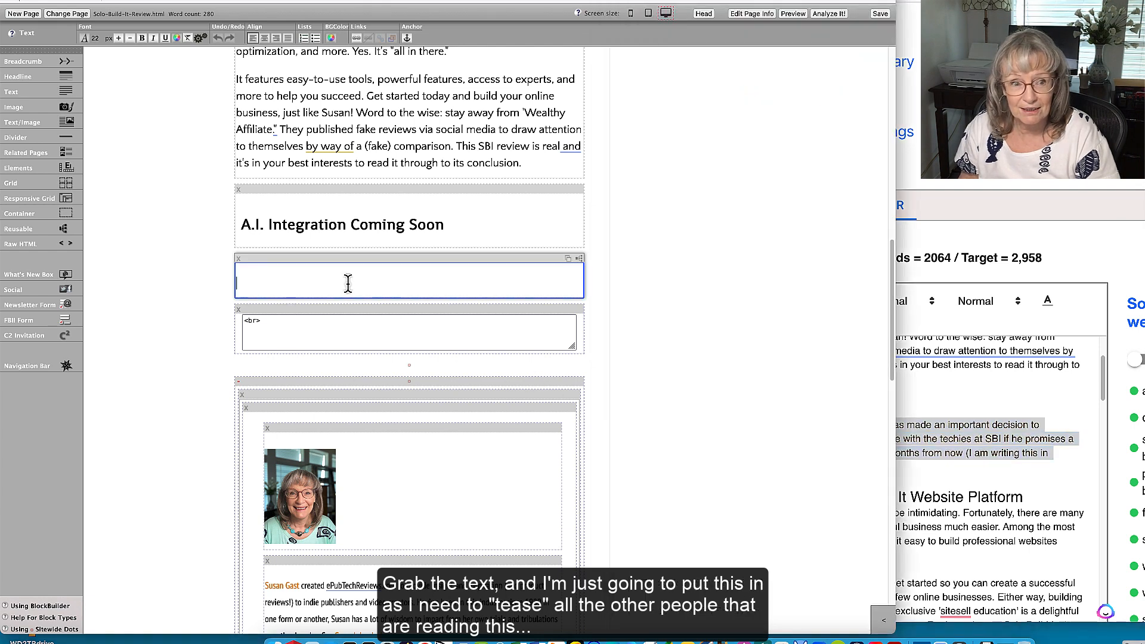
key("super+v")
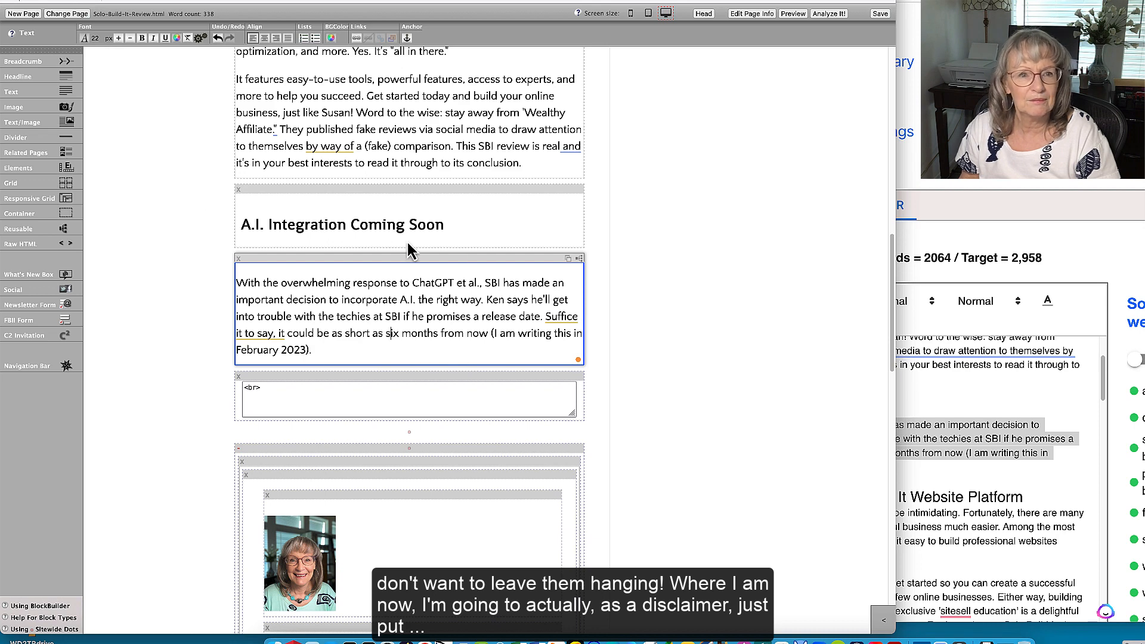
left_click(692, 267)
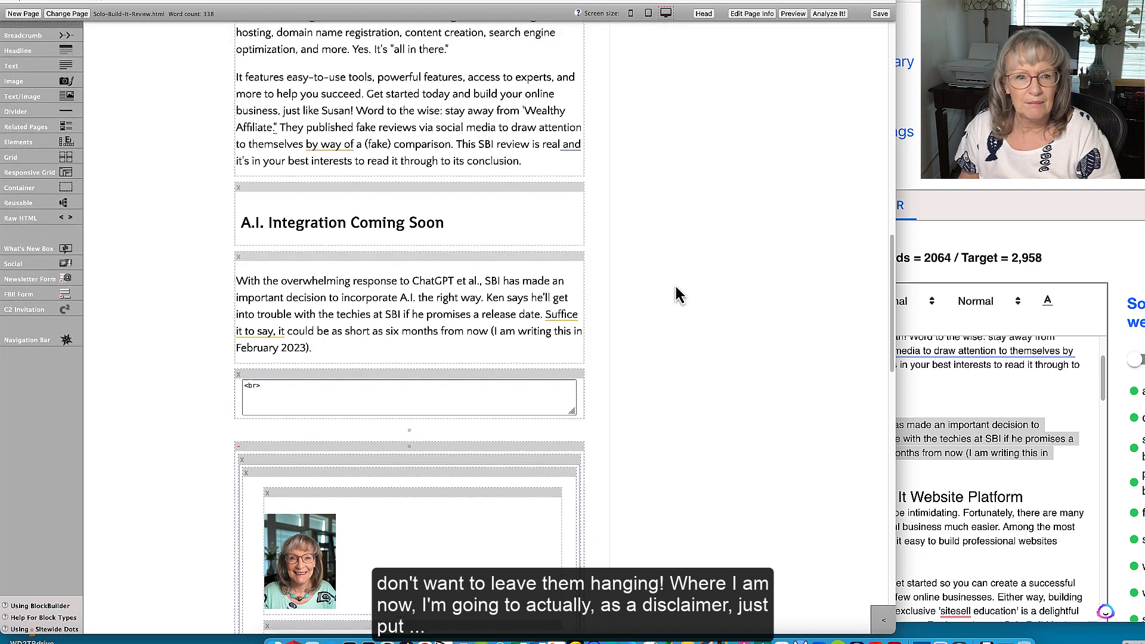
Step: Add a text block below the A.I. paragraph reading "full information coming soon!" and make it italic
scroll(676, 294, "down", 3)
left_click_drag(64, 65, 289, 273)
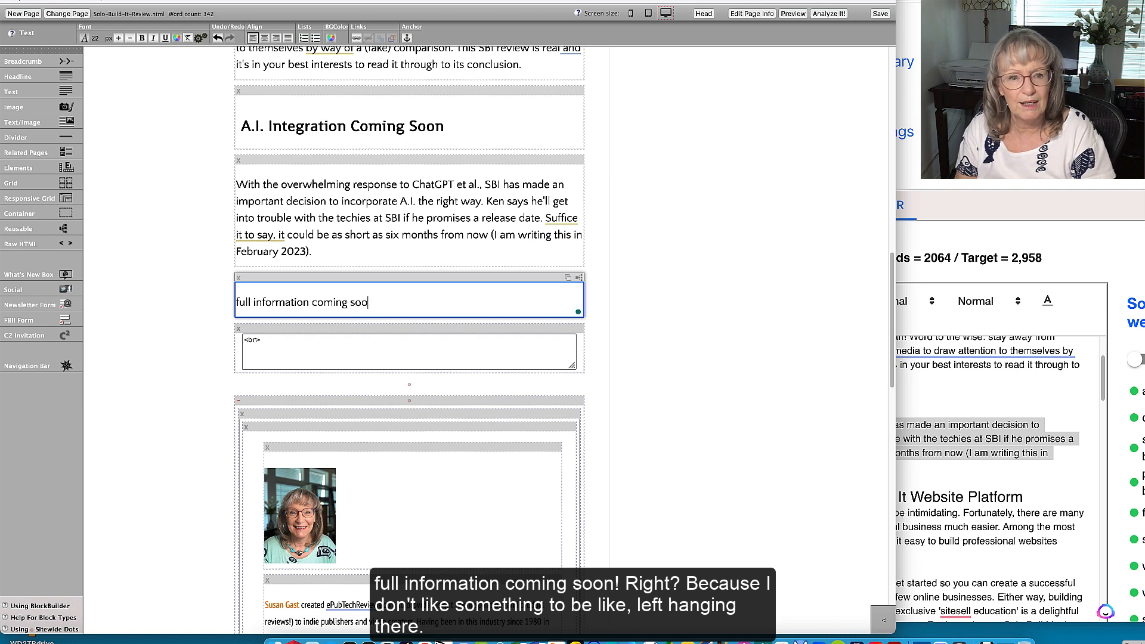
left_click_drag(396, 302, 195, 302)
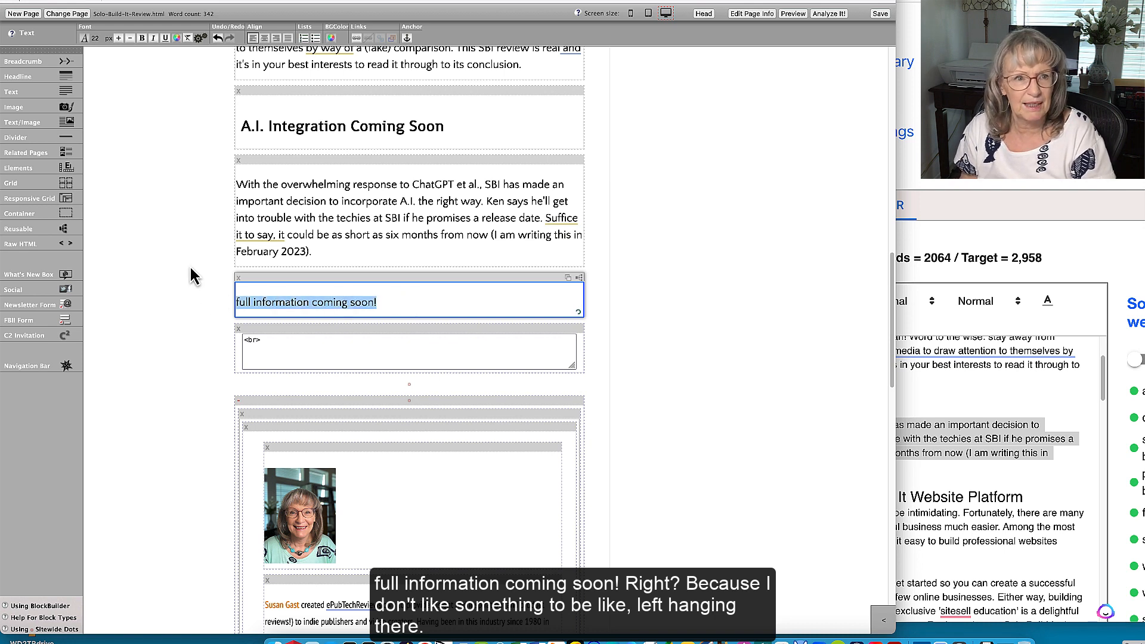
left_click(154, 38)
left_click(655, 301)
Step: Preview the Solo-Build-It Review page, look through it from top to bottom, and close the preview
scroll(655, 301, "up", 15)
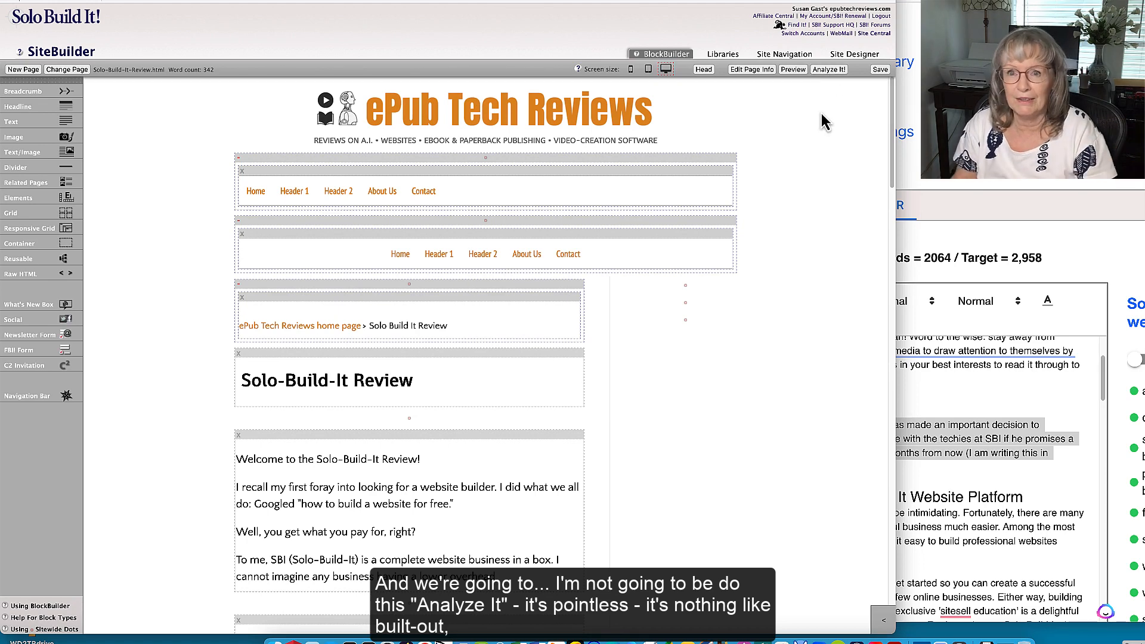
left_click(793, 70)
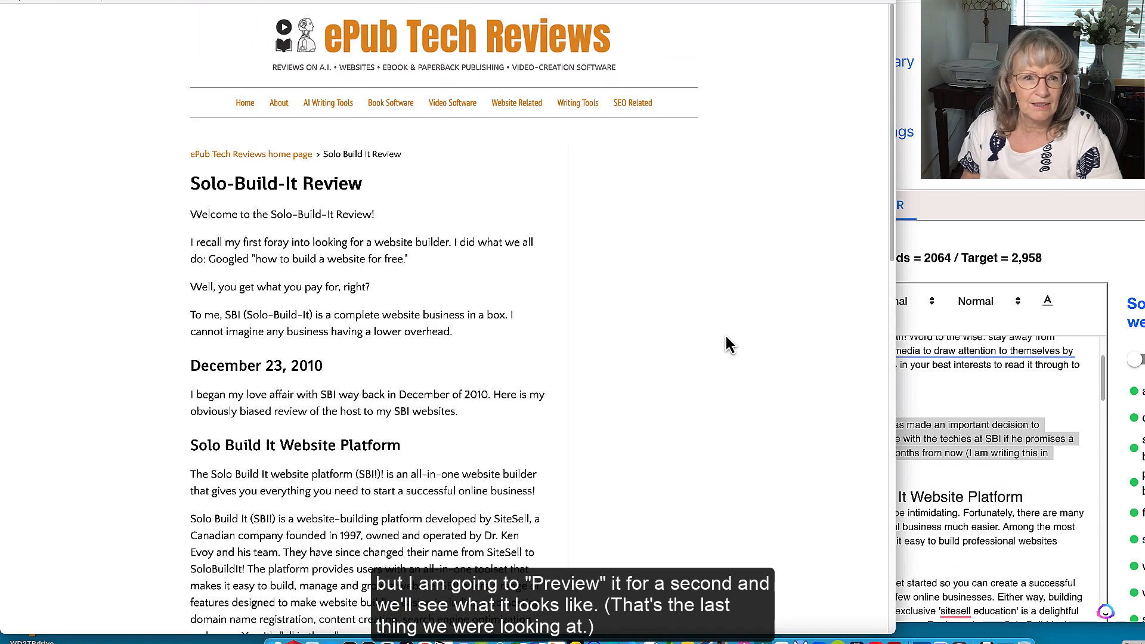
scroll(726, 338, "down", 10)
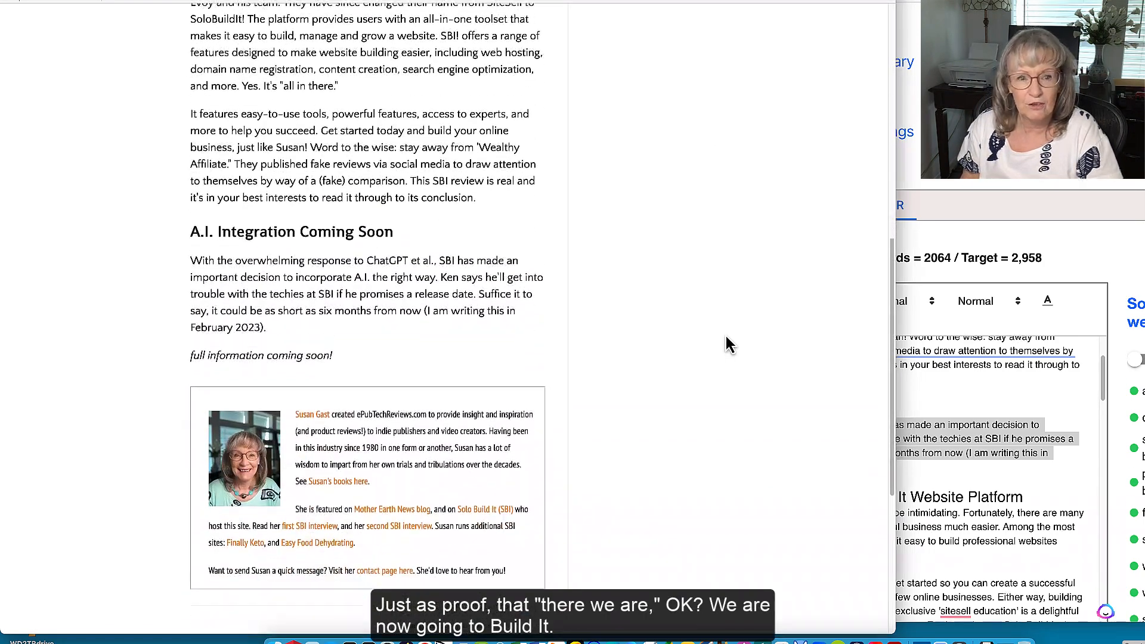
scroll(725, 335, "up", 10)
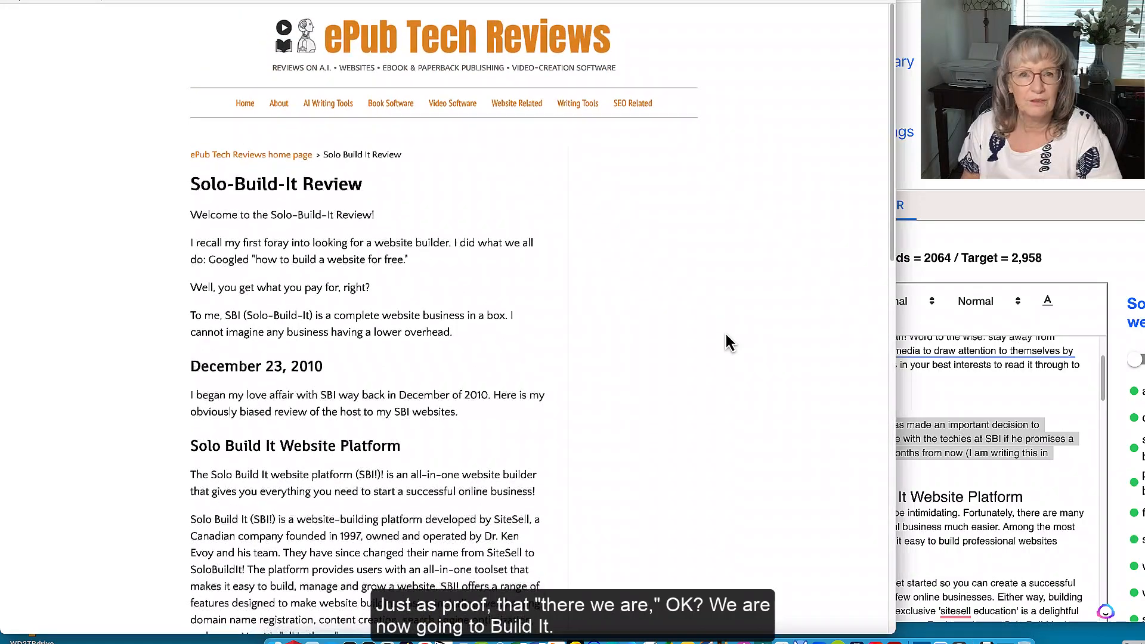
key("super+w")
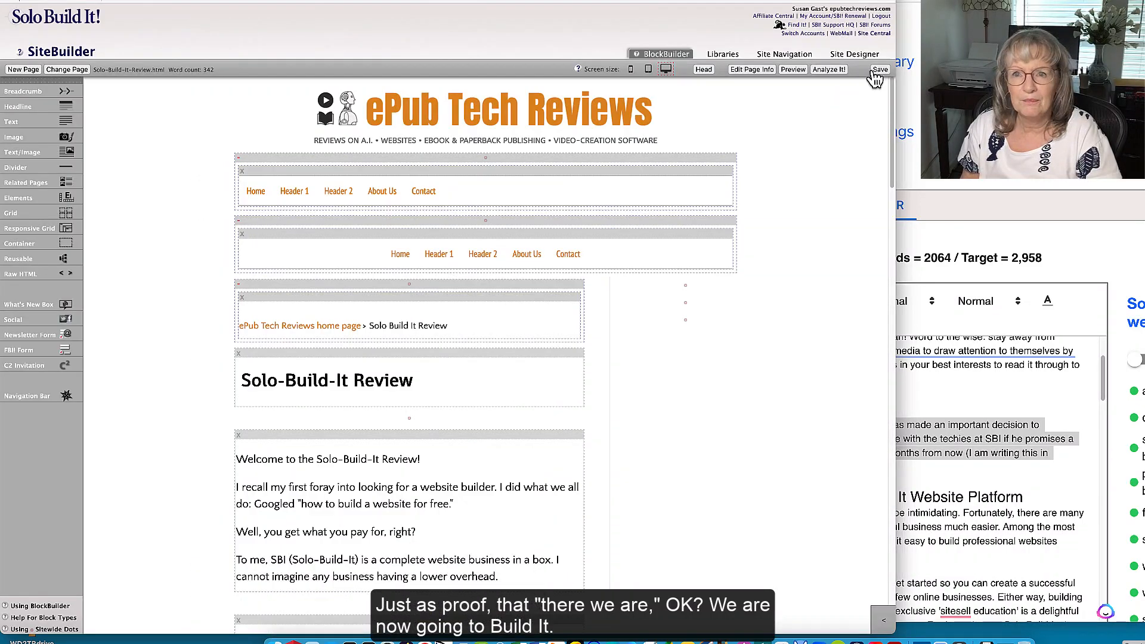
Step: Build the Solo-Build-It Review page and go to Site Central
left_click(880, 70)
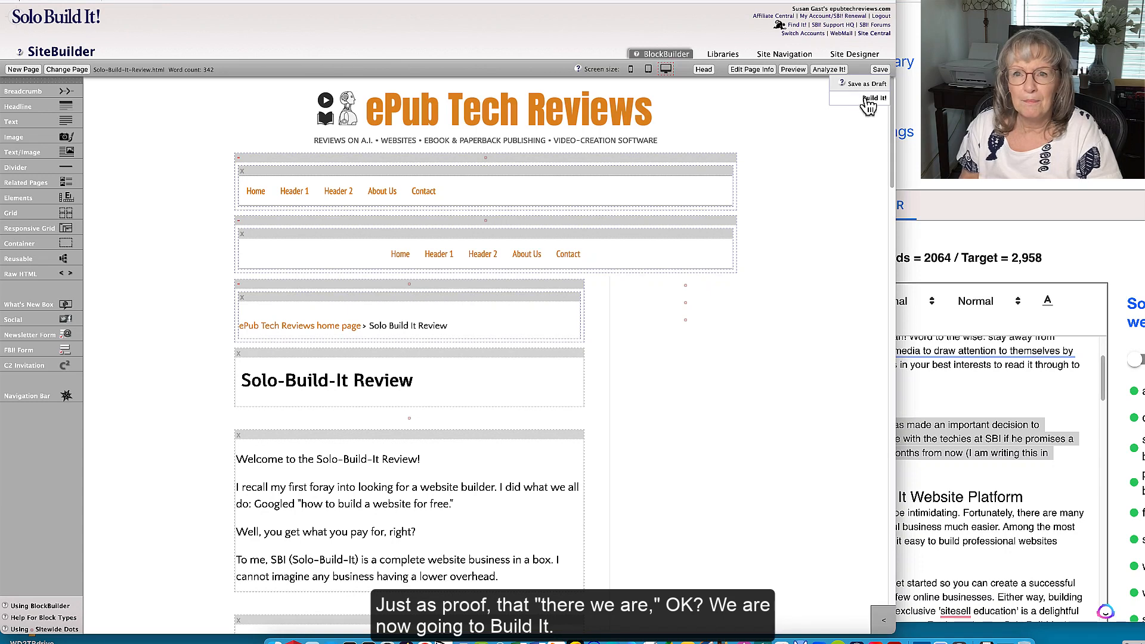
left_click(866, 99)
left_click(465, 192)
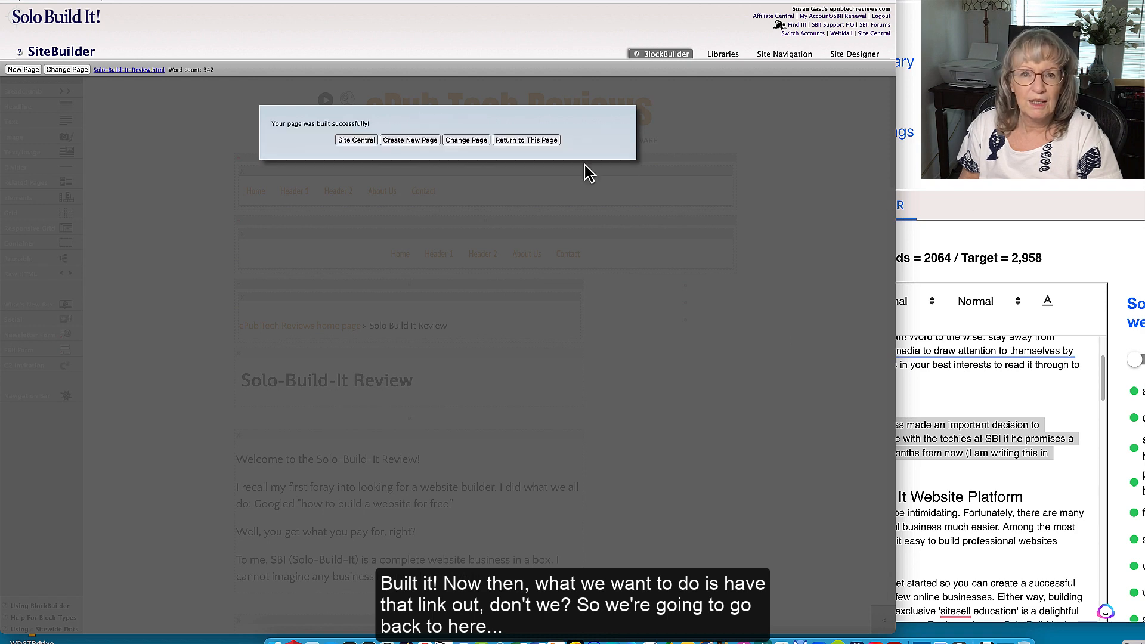
left_click(350, 141)
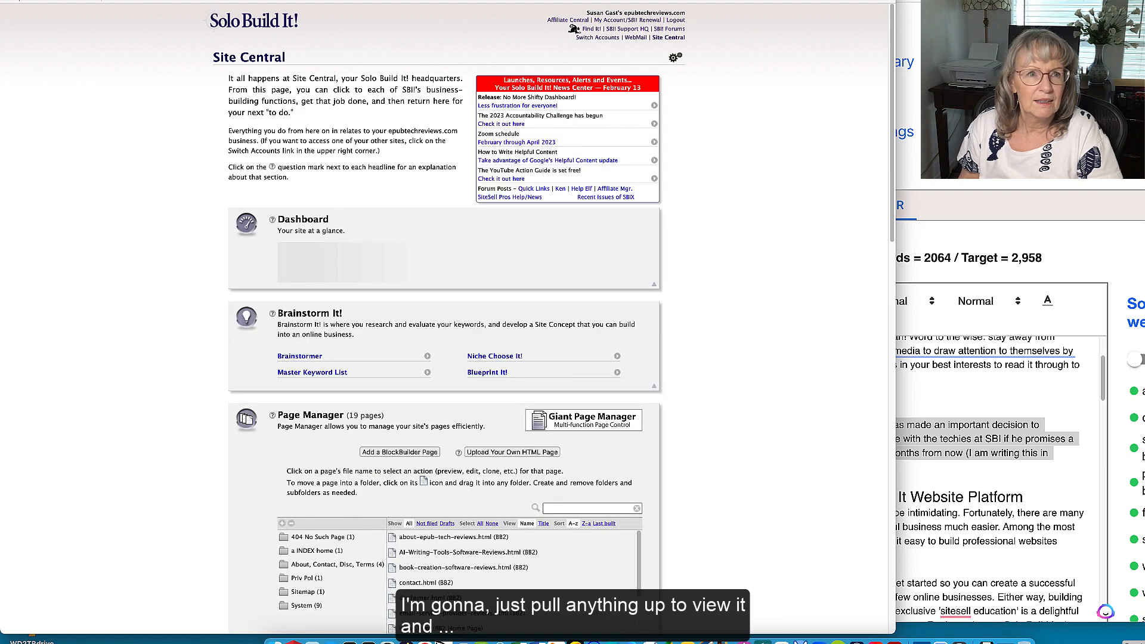
Step: Browse the ePub Tech Reviews site to the Website Host and Builder Reviews page and examine its builder and host lists
left_click(287, 1)
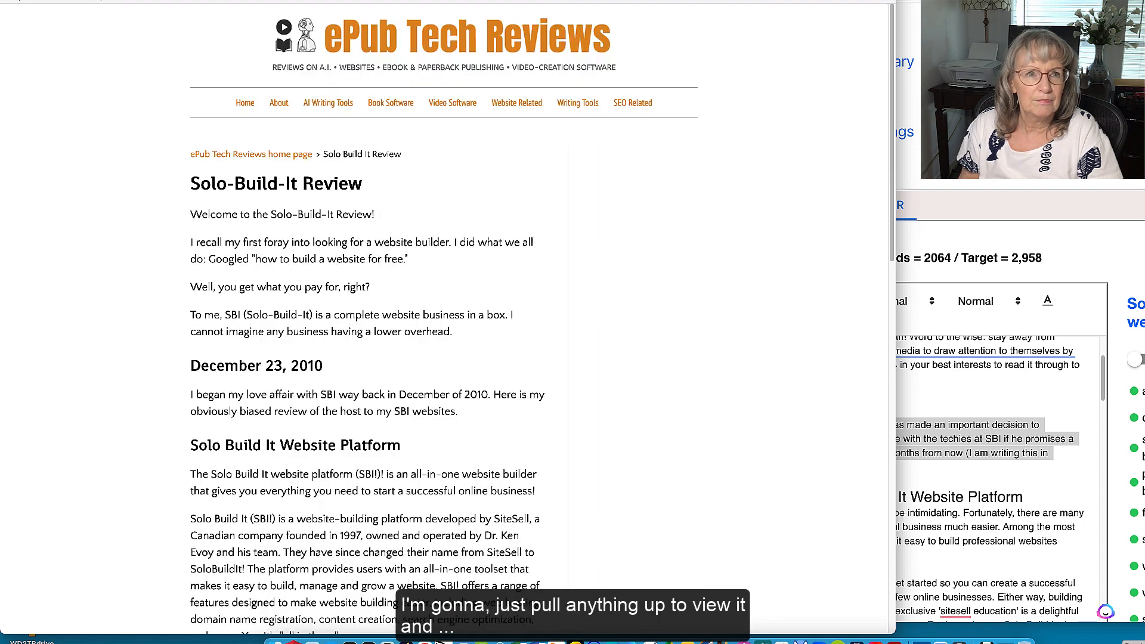
mouse_move(319, 106)
left_click(245, 103)
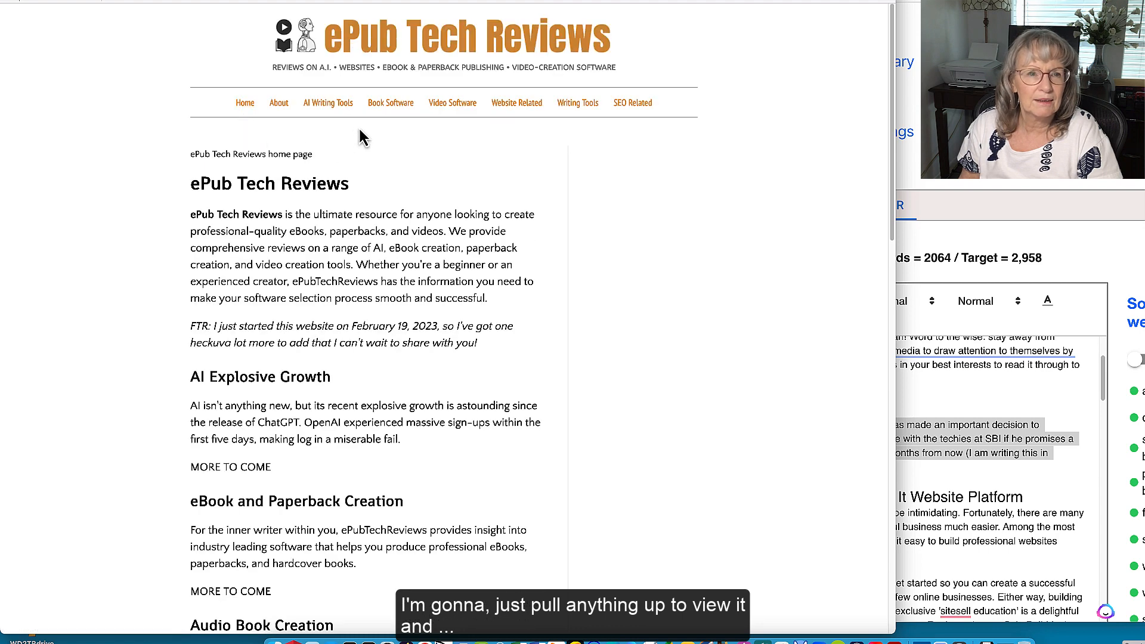
mouse_move(337, 111)
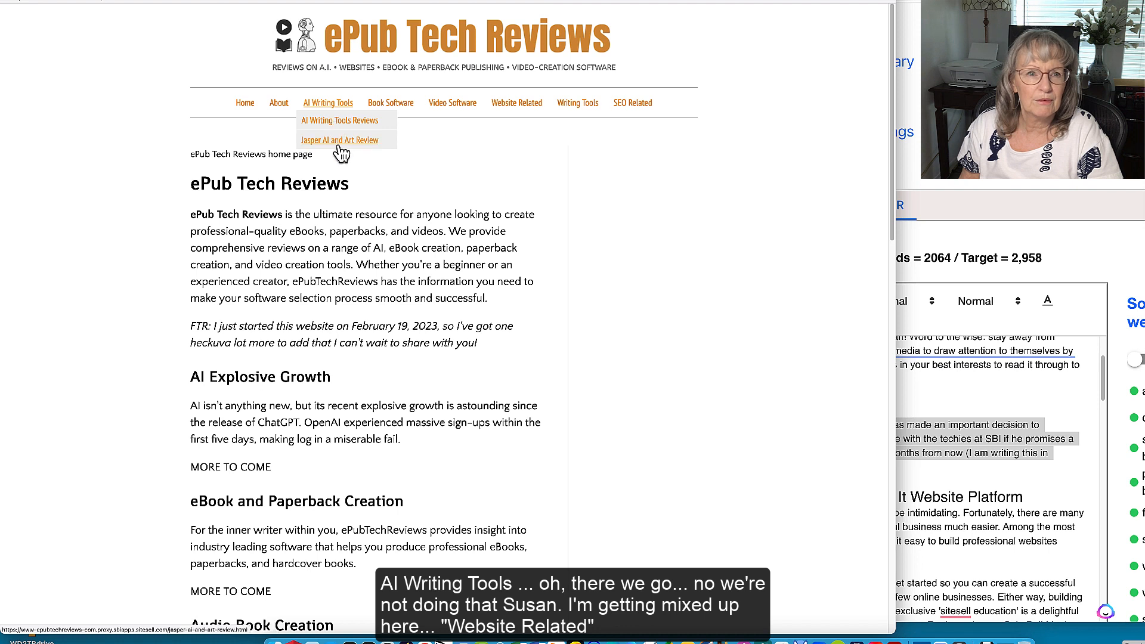
mouse_move(513, 109)
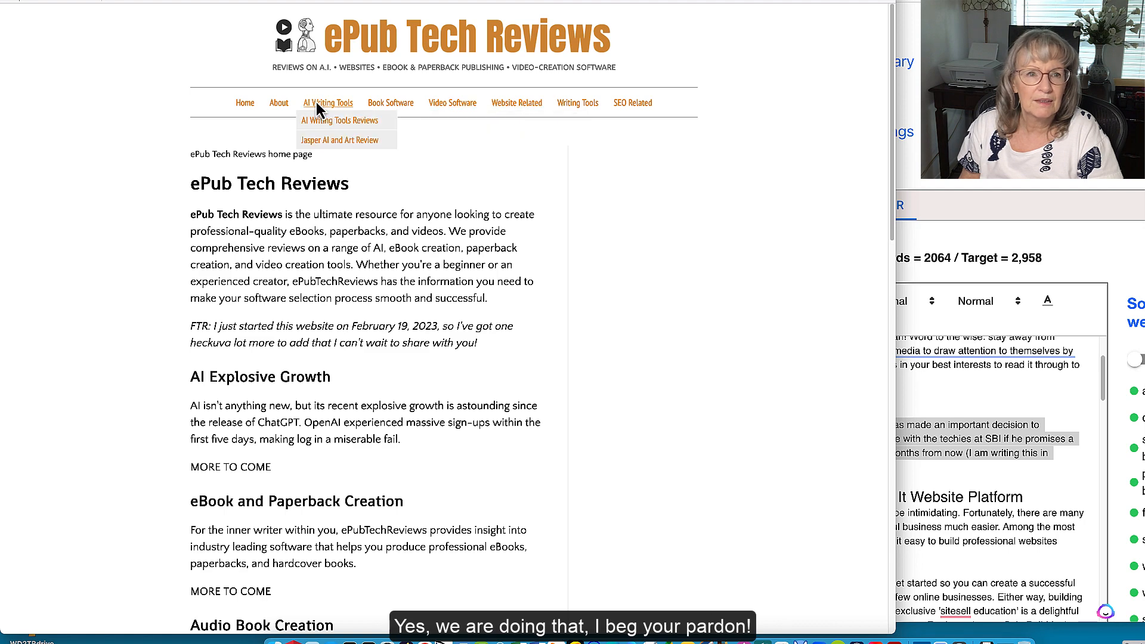
left_click(323, 125)
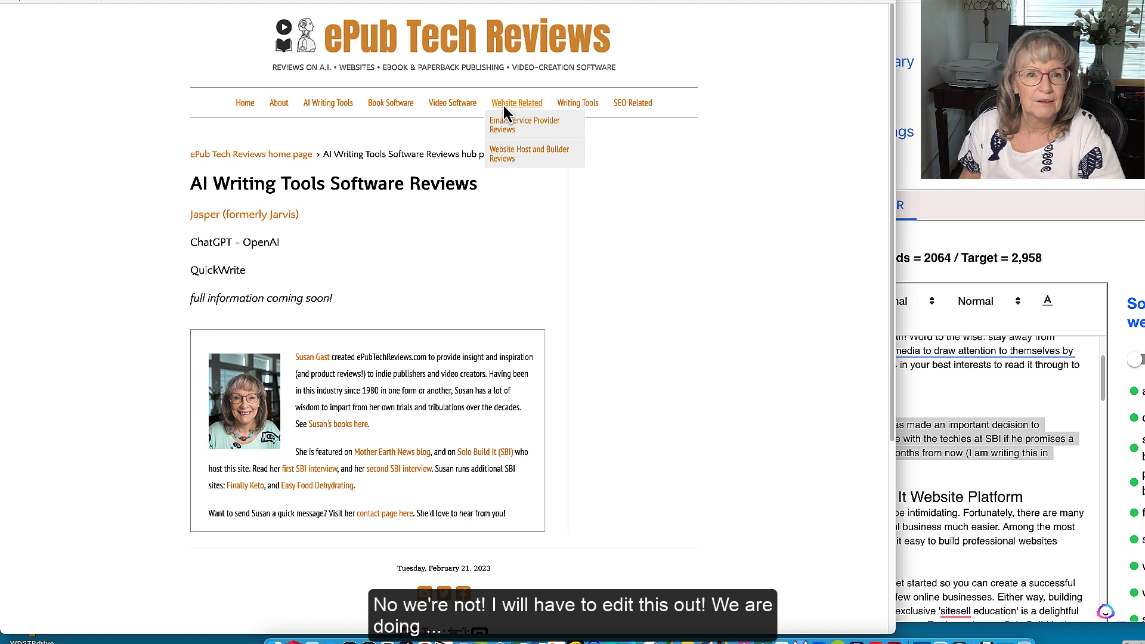
mouse_move(340, 112)
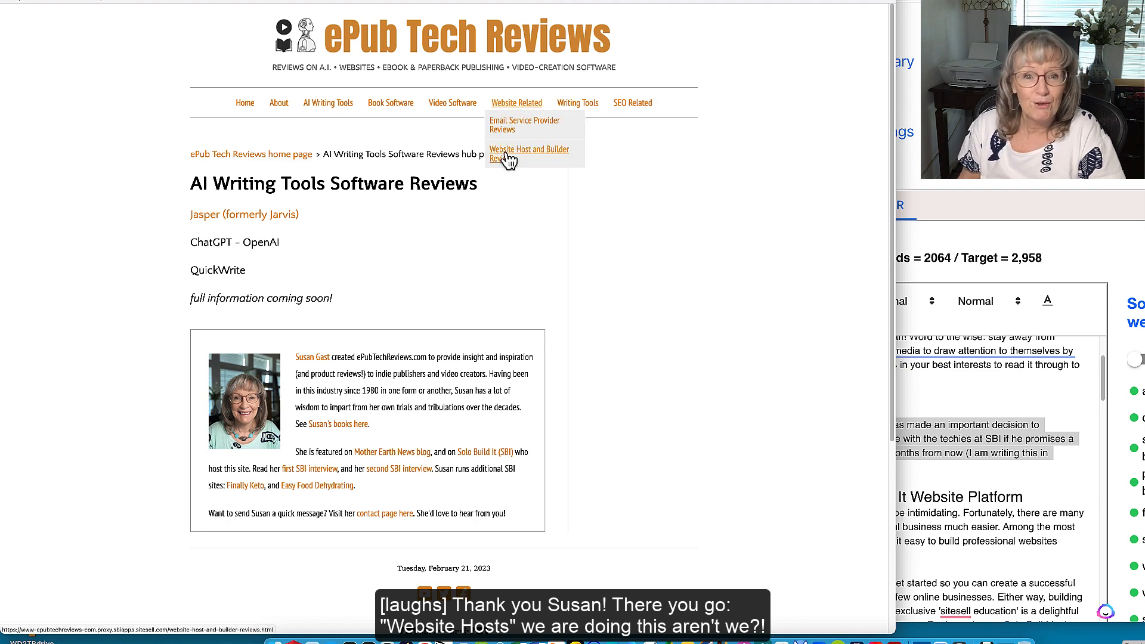
left_click(508, 159)
scroll(414, 340, "down", 2)
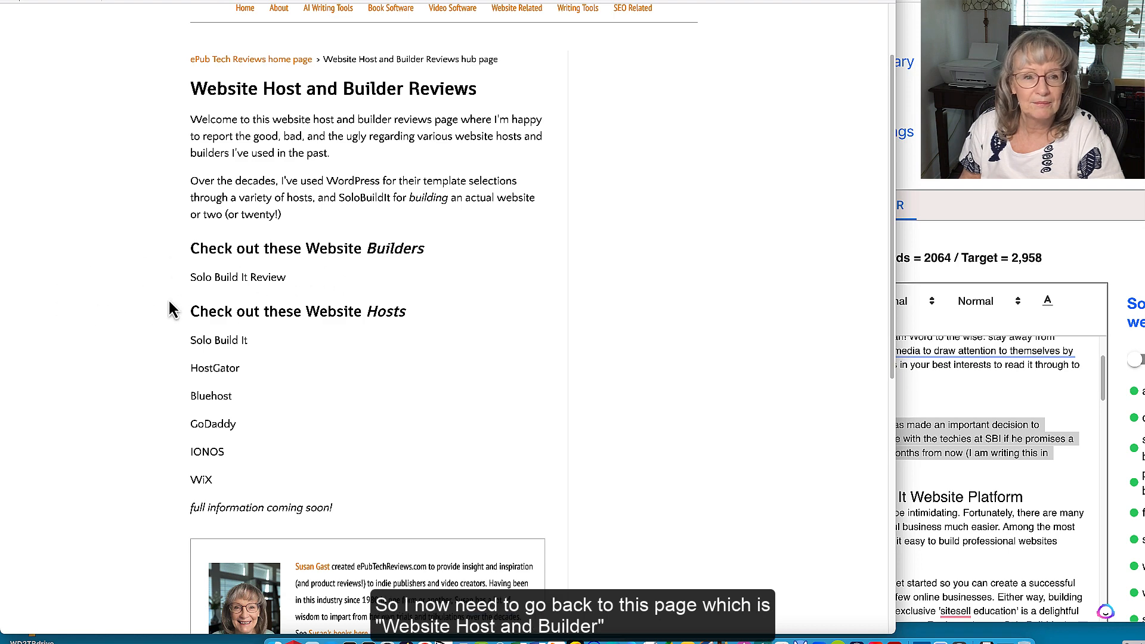
scroll(280, 116, "up", 2)
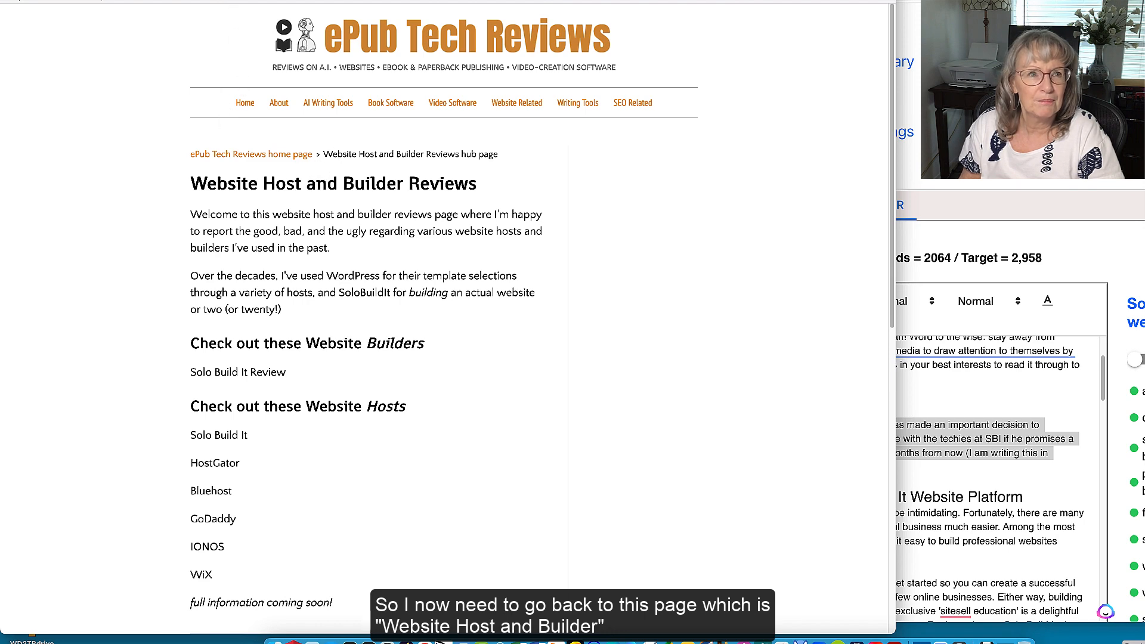
Step: Return to Site Central and open website-host-and-builder-reviews.html for editing from the Page Manager
left_click(178, 1)
scroll(333, 340, "down", 4)
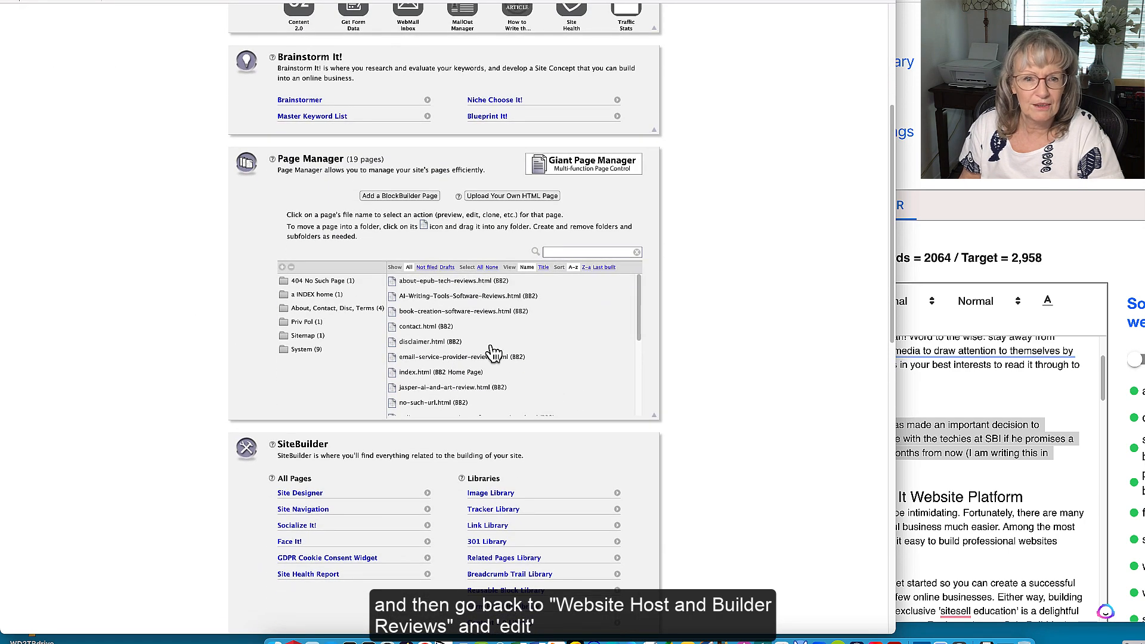
scroll(493, 352, "down", 5)
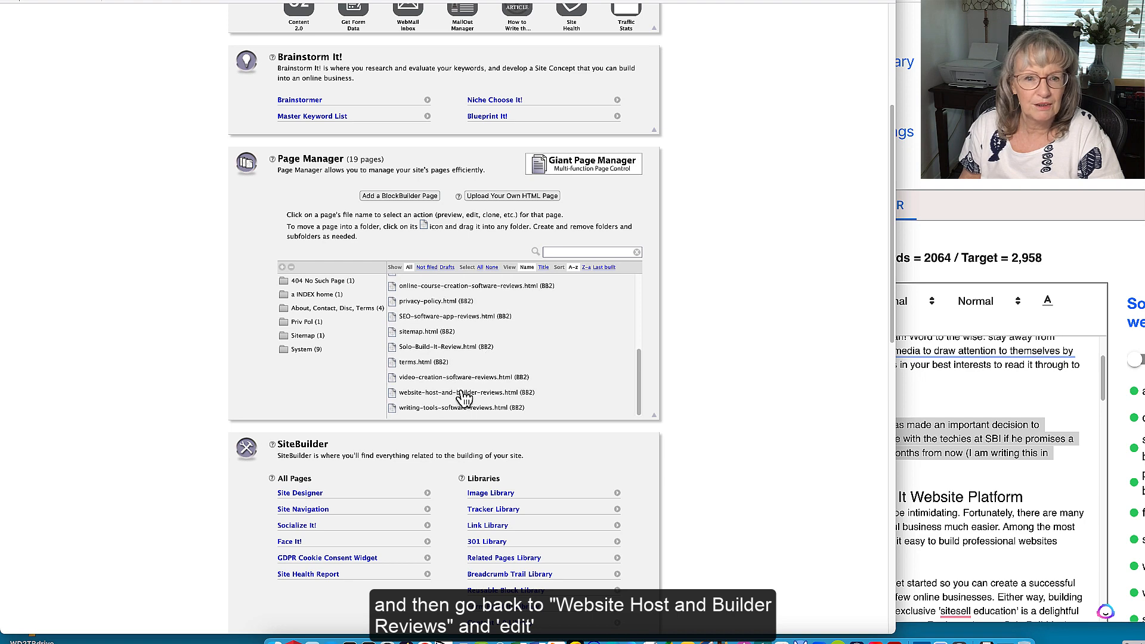
left_click(464, 395)
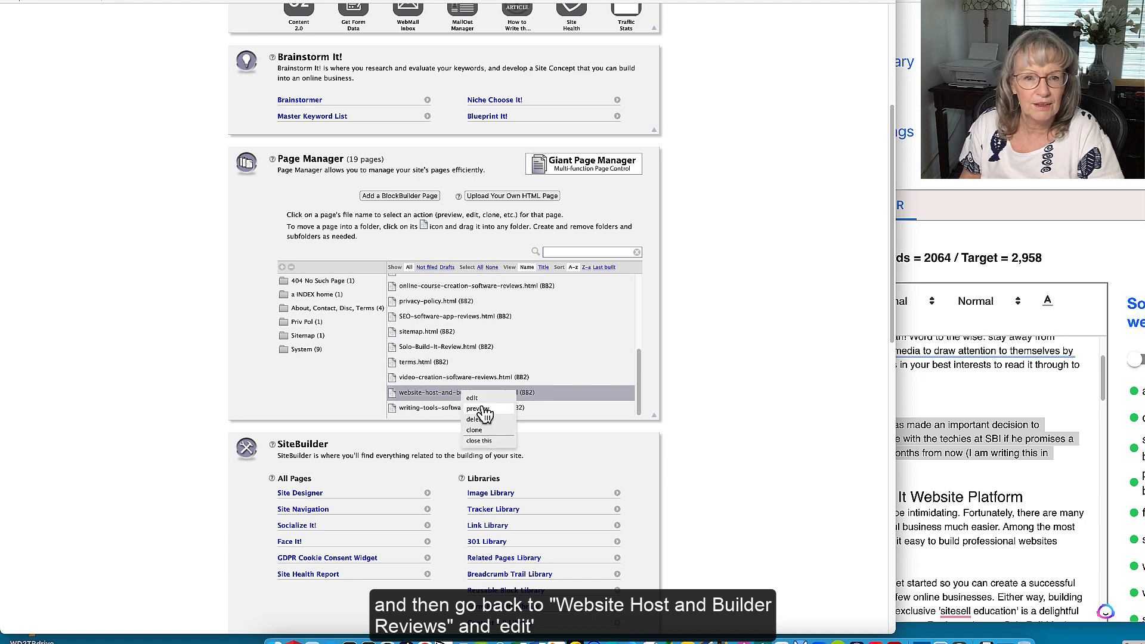
left_click(475, 398)
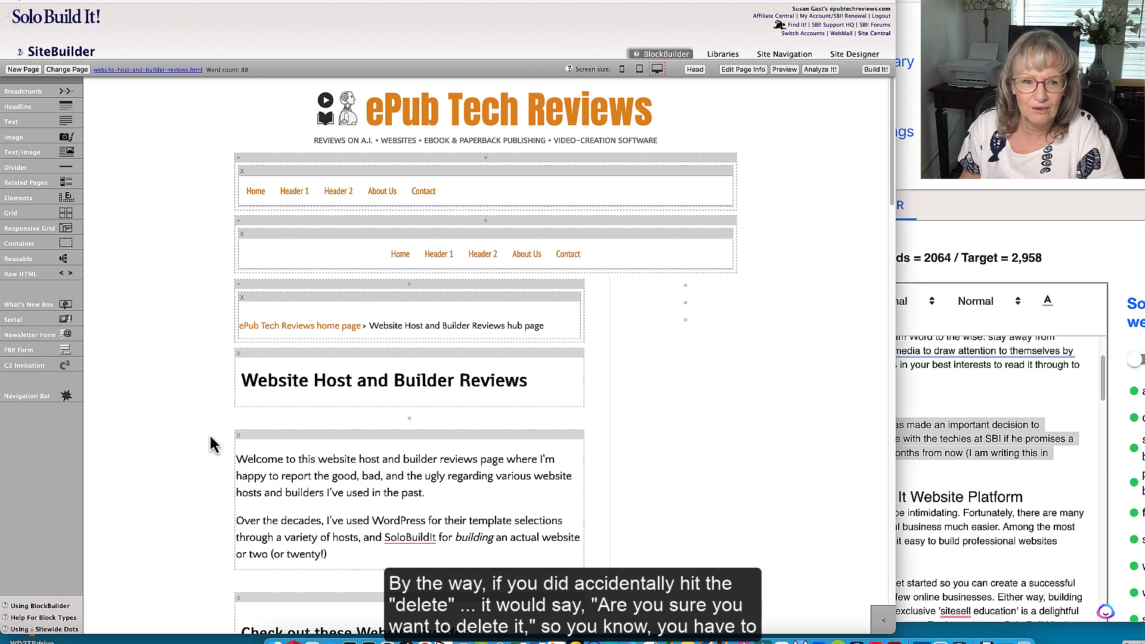
Step: Link the "Solo Build It Review" text under Check out these Website Builders to the site's Solo-Build-It-Review.html page
scroll(188, 441, "down", 5)
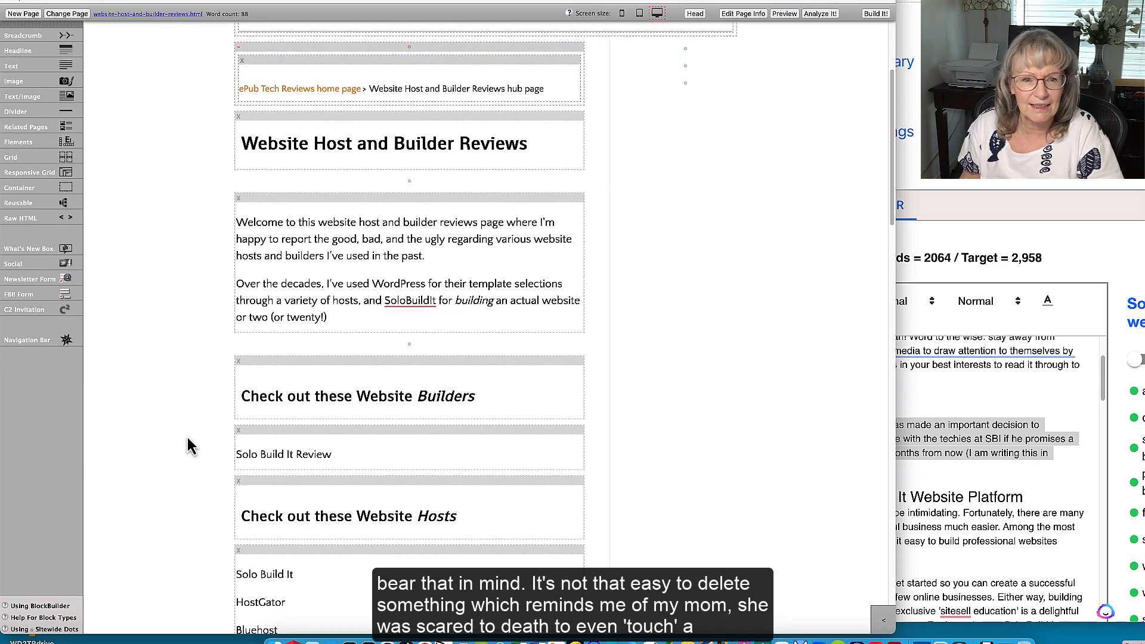
scroll(188, 438, "down", 4)
scroll(187, 439, "down", 2)
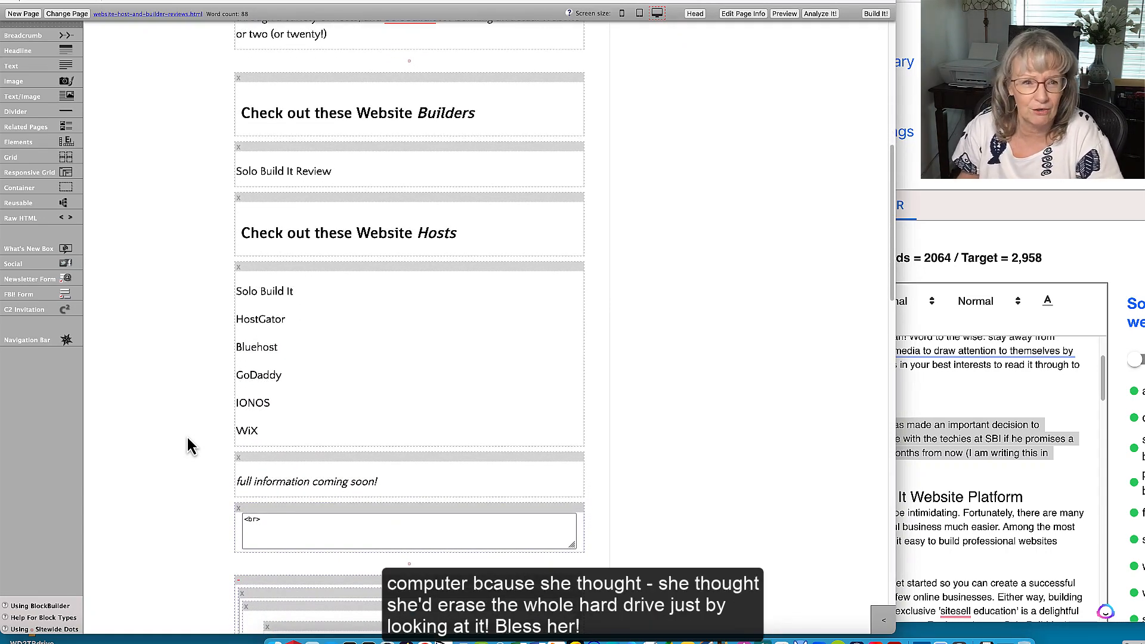
scroll(187, 438, "up", 3)
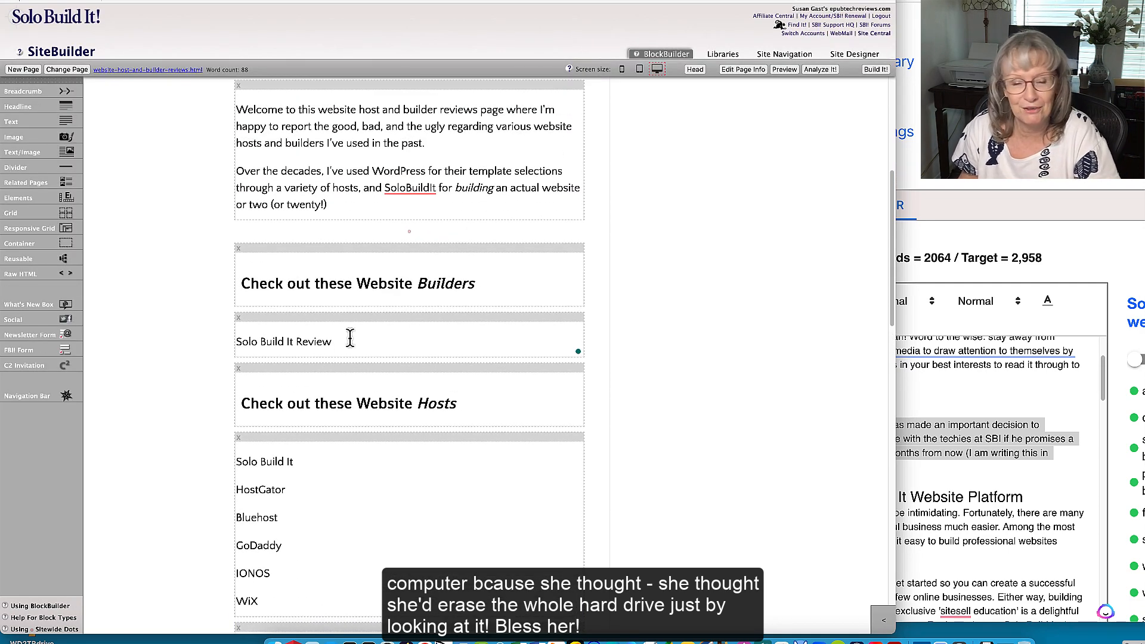
triple_click(357, 340)
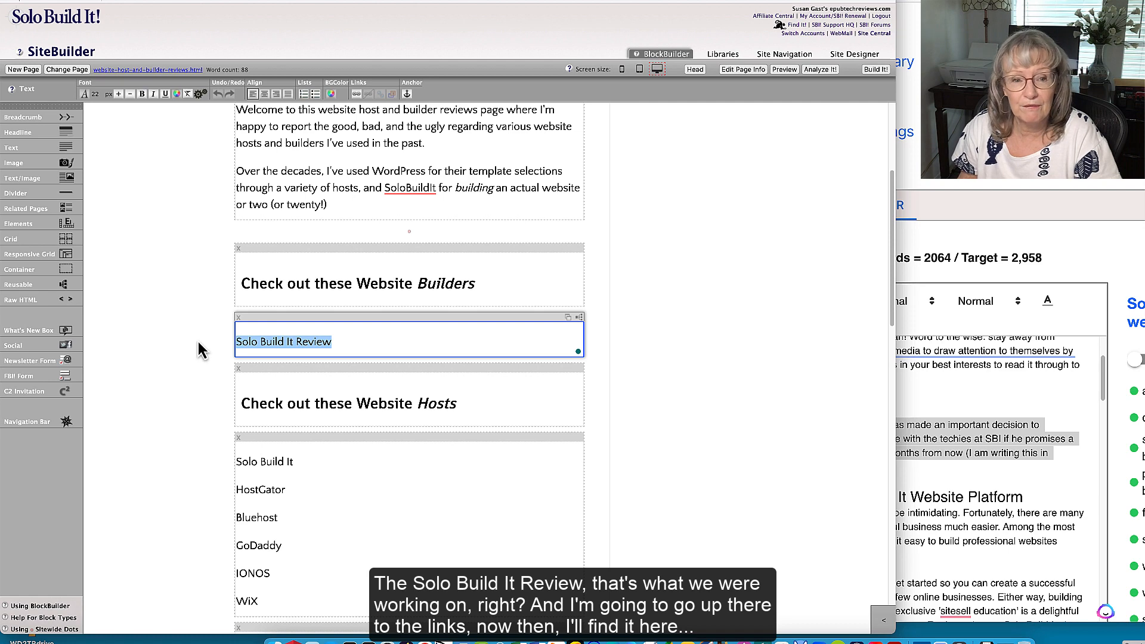
left_click(357, 95)
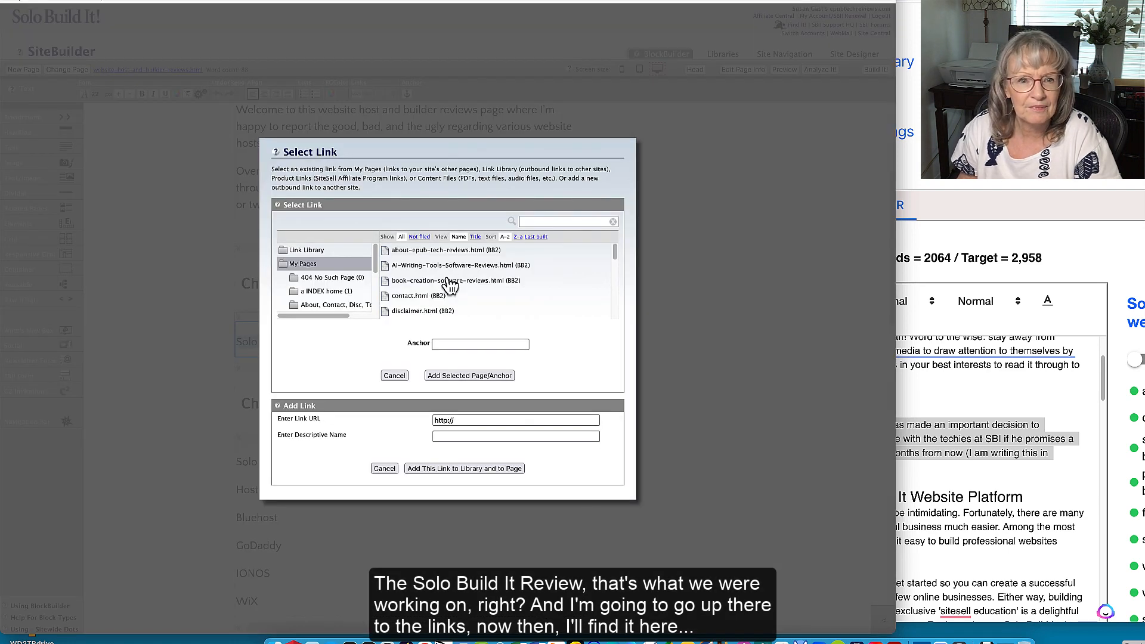
scroll(450, 286, "down", 5)
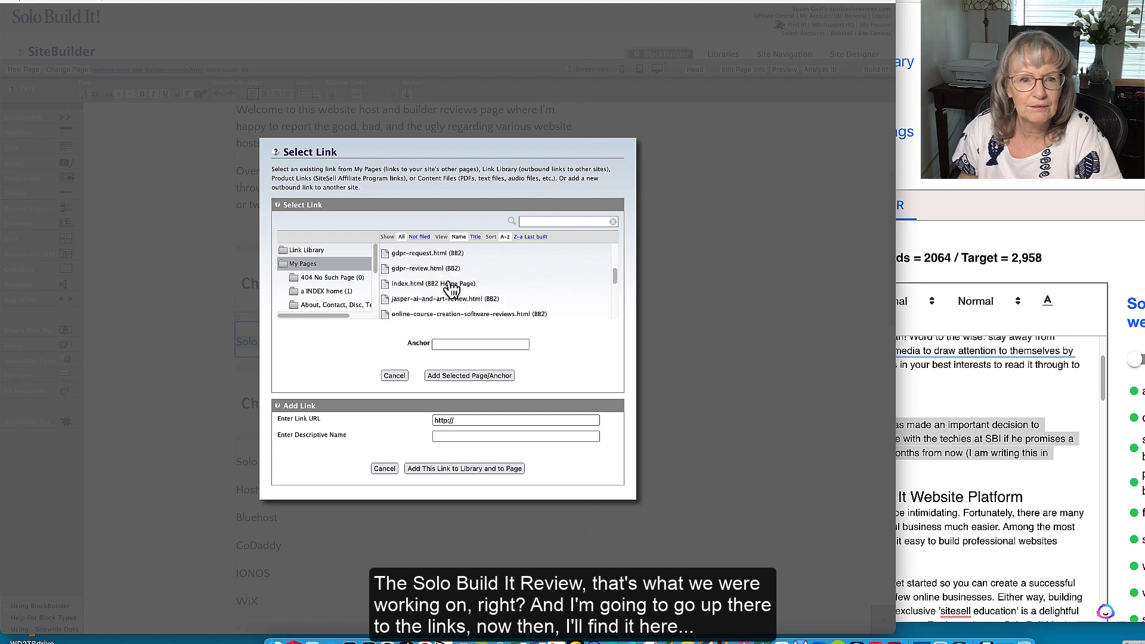
scroll(451, 288, "down", 3)
left_click(434, 300)
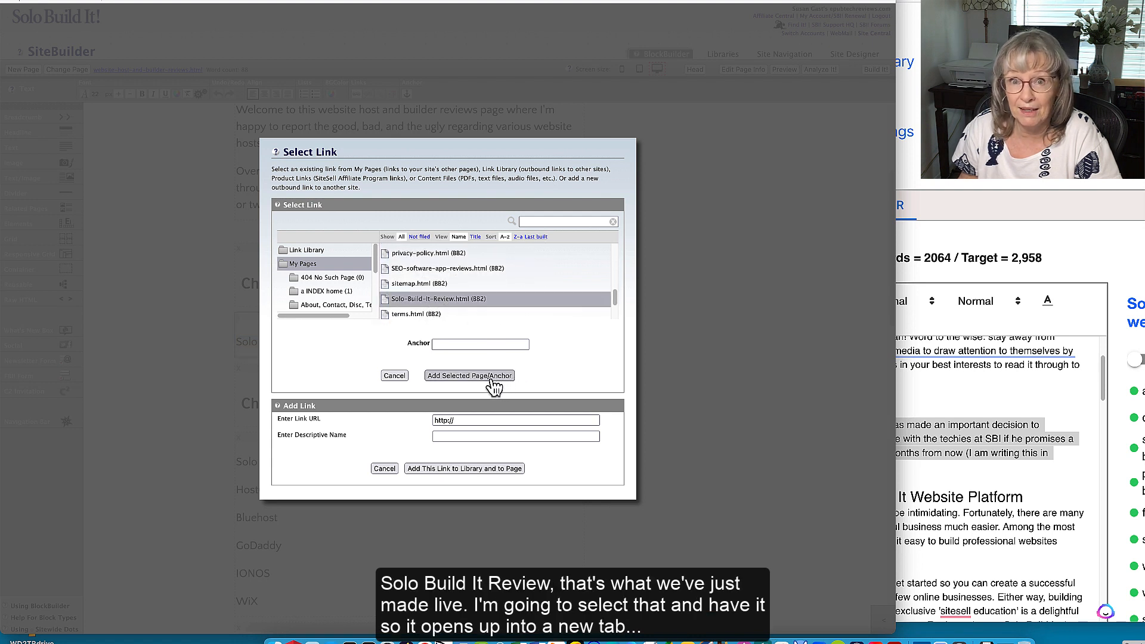
left_click(473, 376)
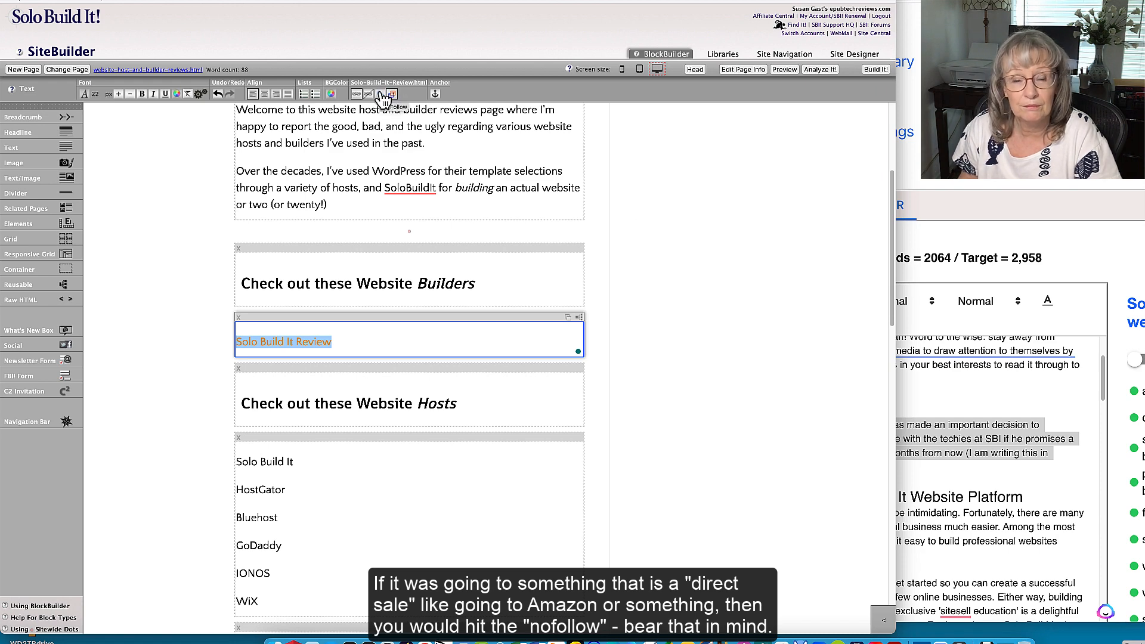
left_click(618, 312)
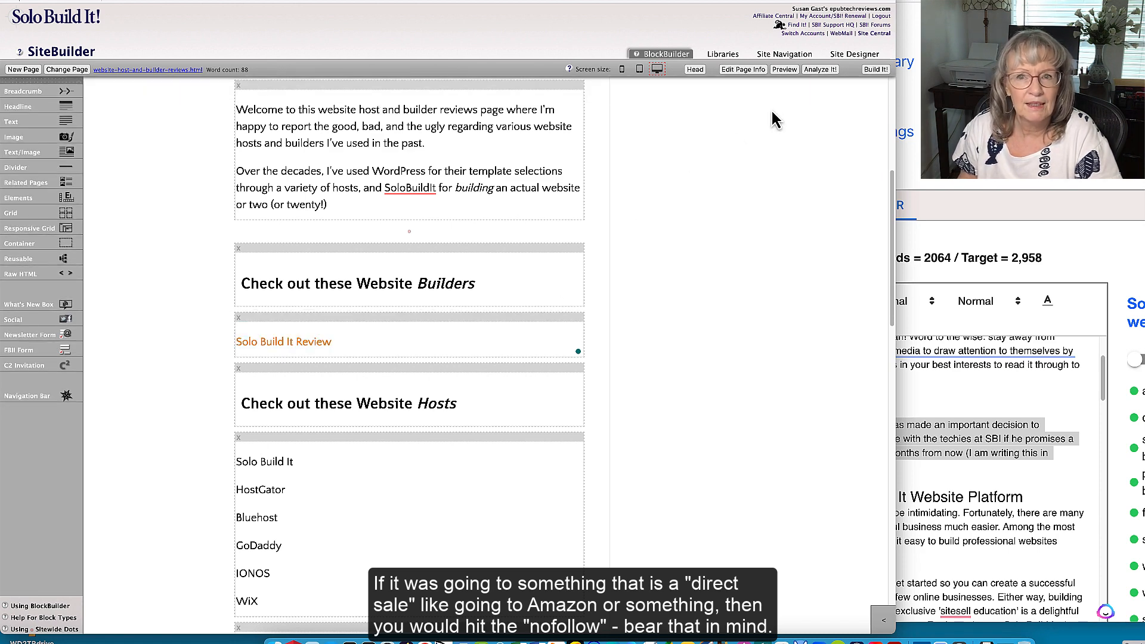
Step: Build the Website Host and Builder Reviews page without raising its priority, and switch to the published ePub Tech Reviews site
left_click(877, 69)
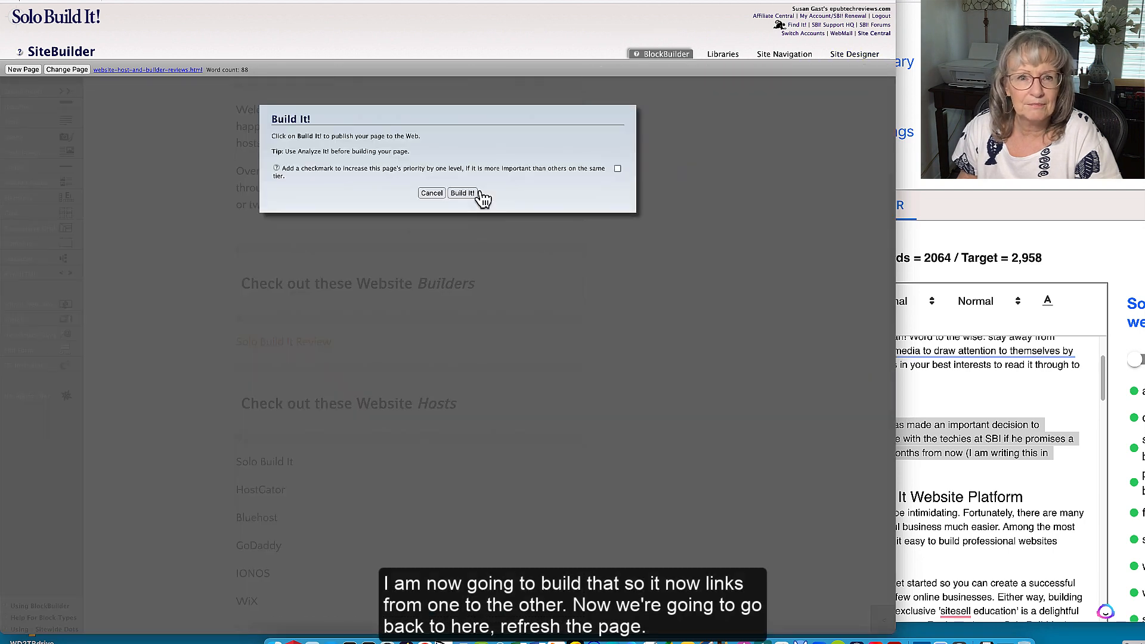
left_click(464, 192)
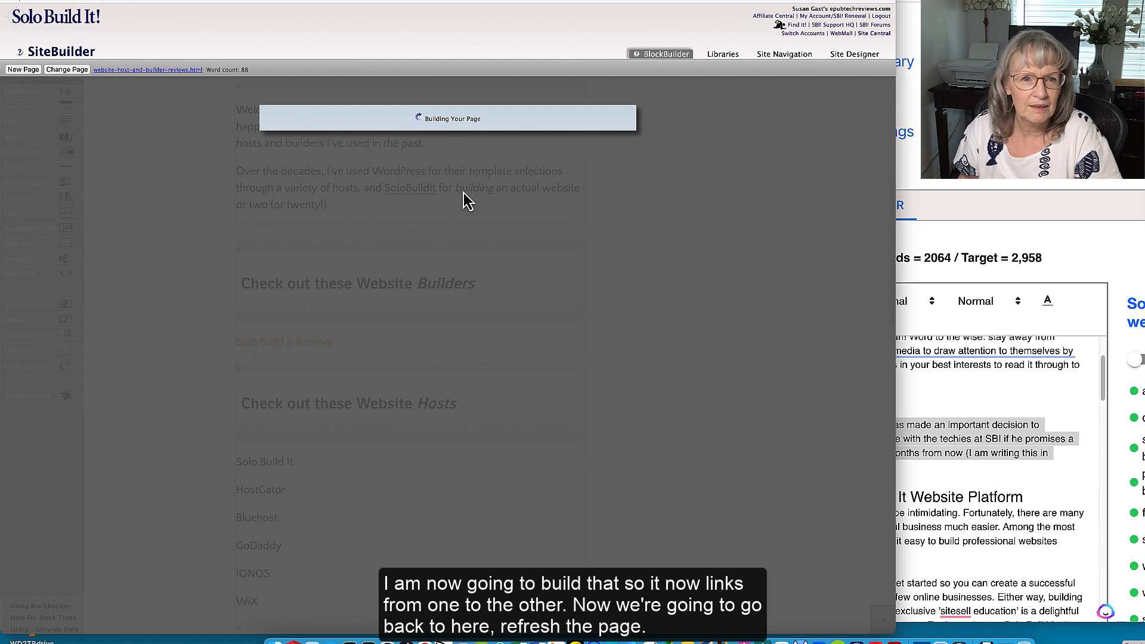
left_click(340, 1)
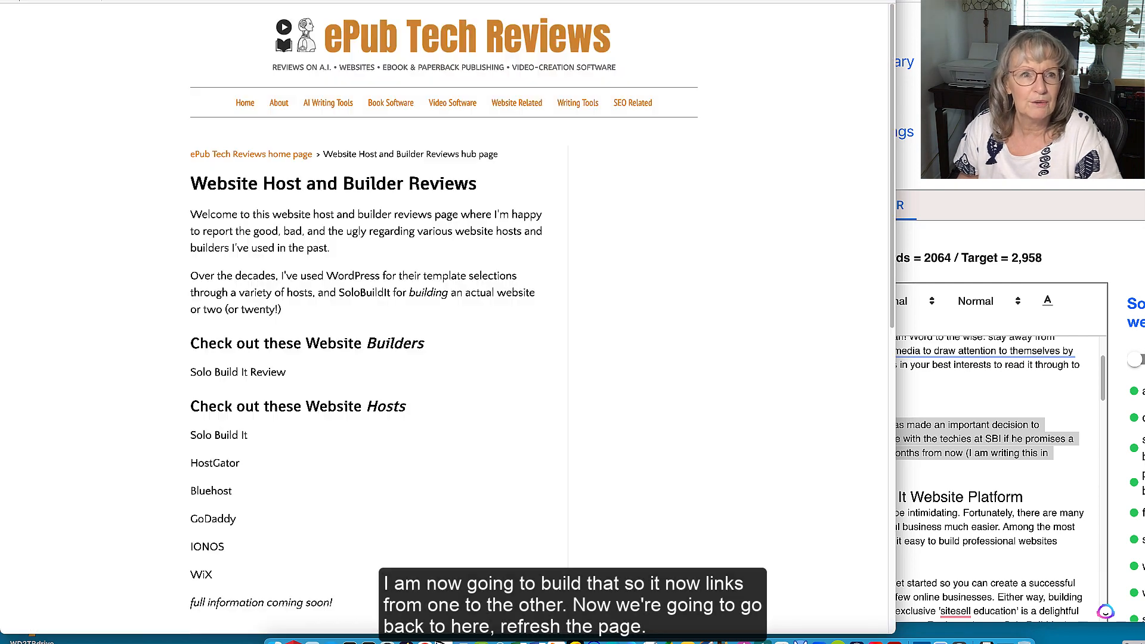
Step: Reload the Website Host and Builder Reviews page by way of the home page and follow its Solo Build It Review link
left_click(247, 107)
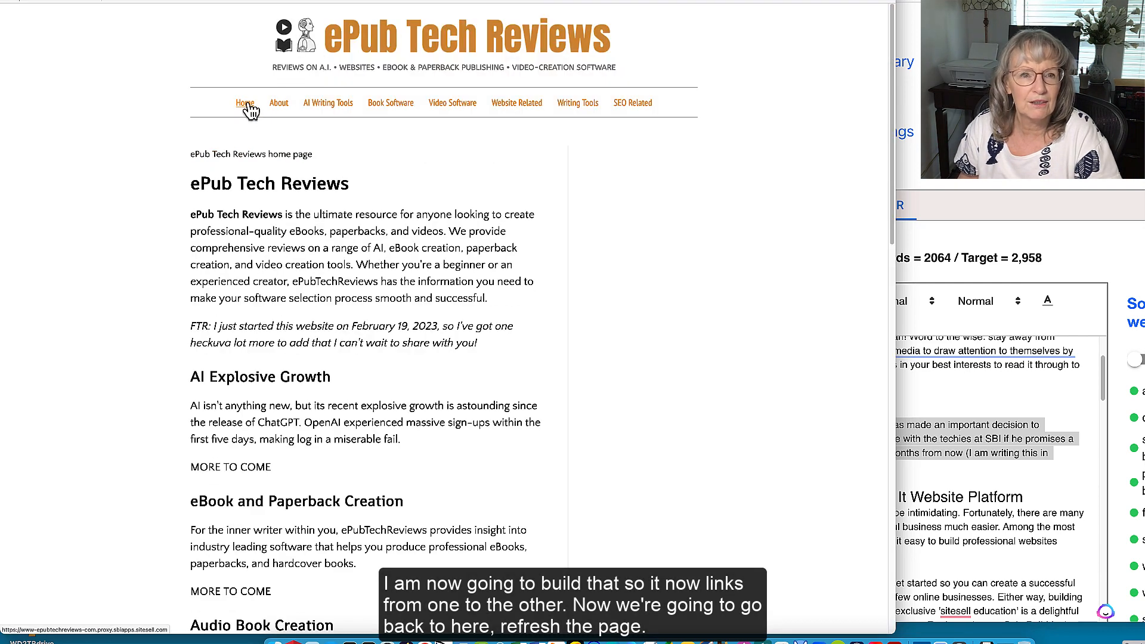
mouse_move(508, 113)
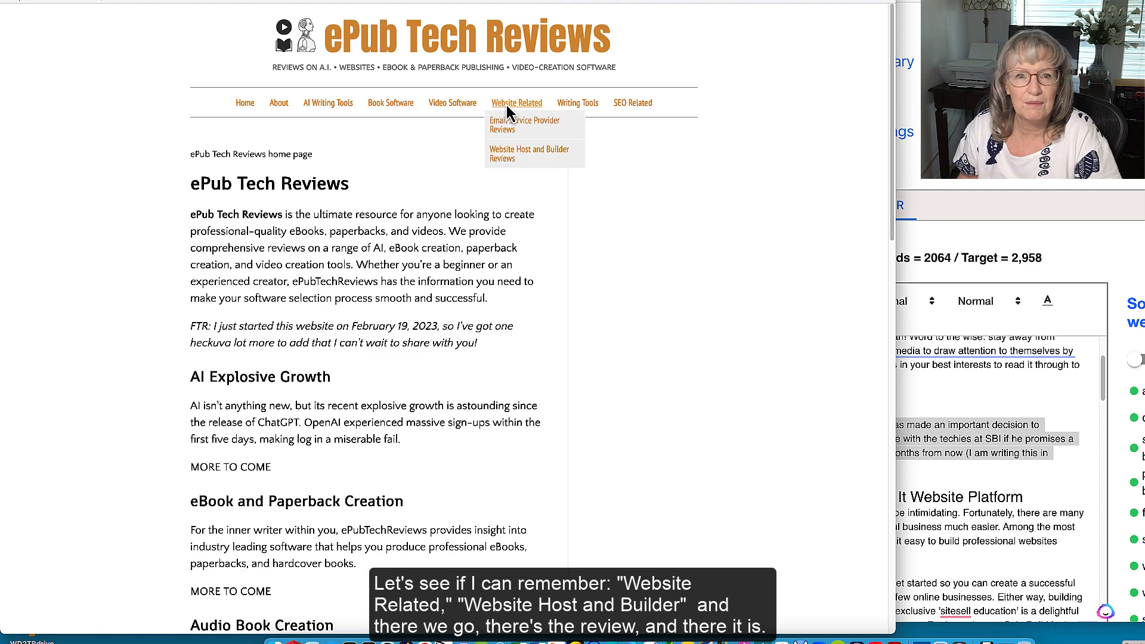
left_click(514, 153)
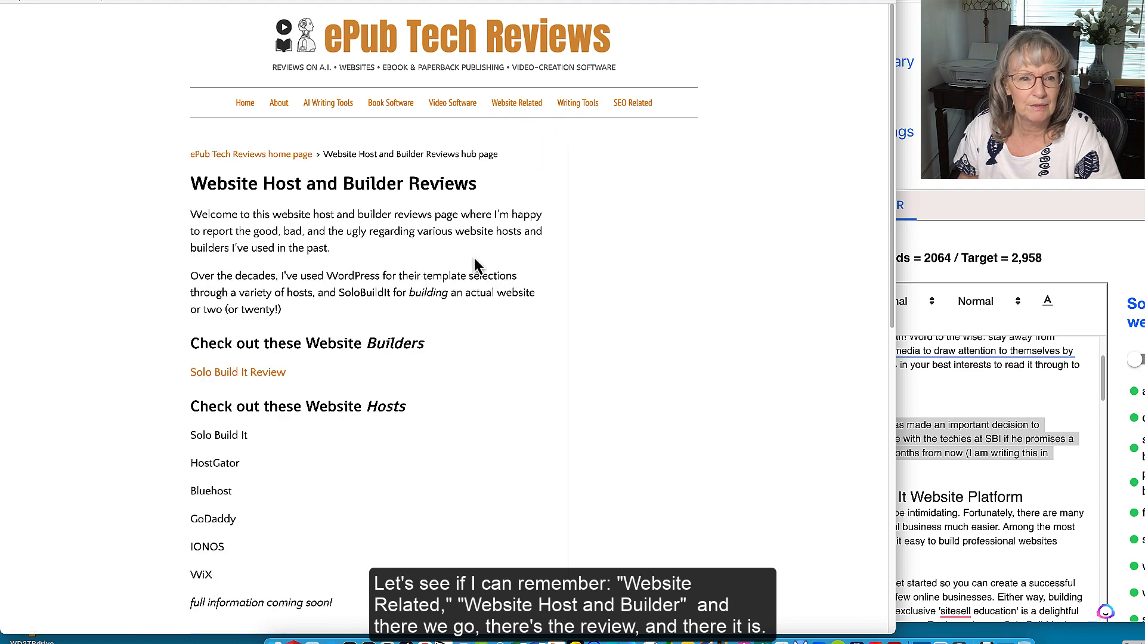
left_click(250, 374)
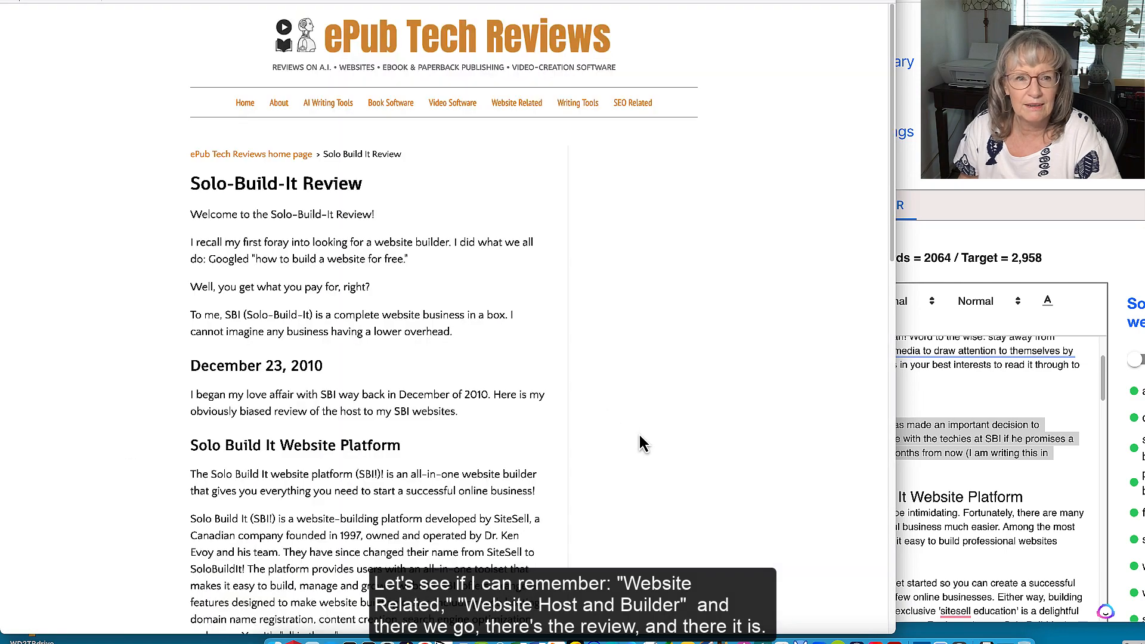
Step: Look through the published Solo-Build-It Review page down to the author box and return to its beginning
scroll(639, 441, "down", 8)
scroll(639, 435, "down", 3)
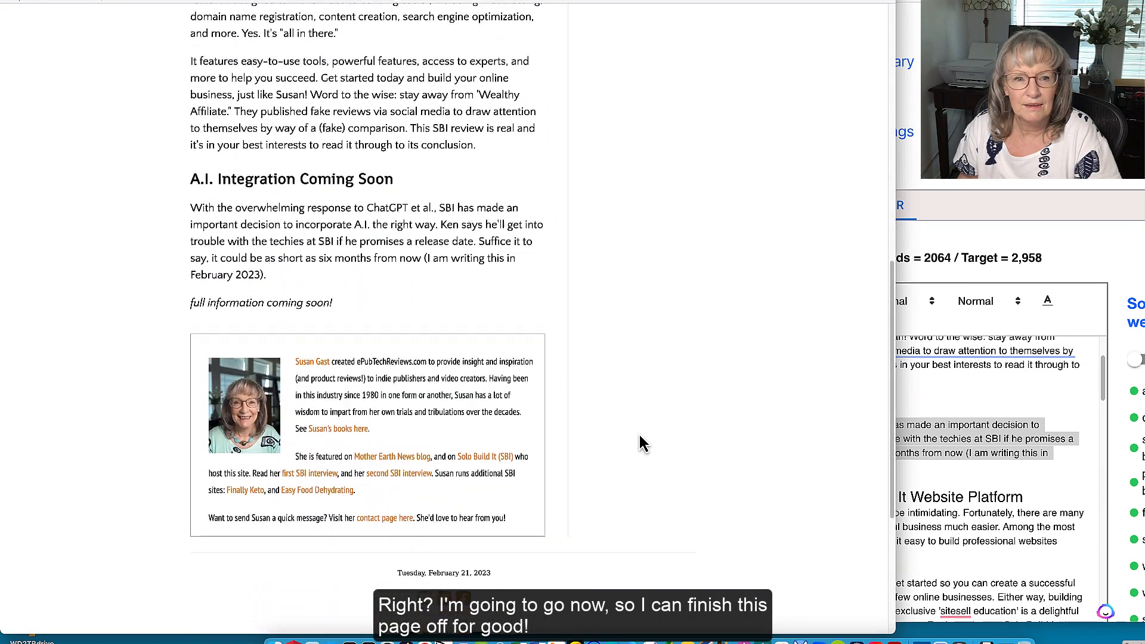
scroll(639, 435, "up", 8)
scroll(639, 442, "up", 1)
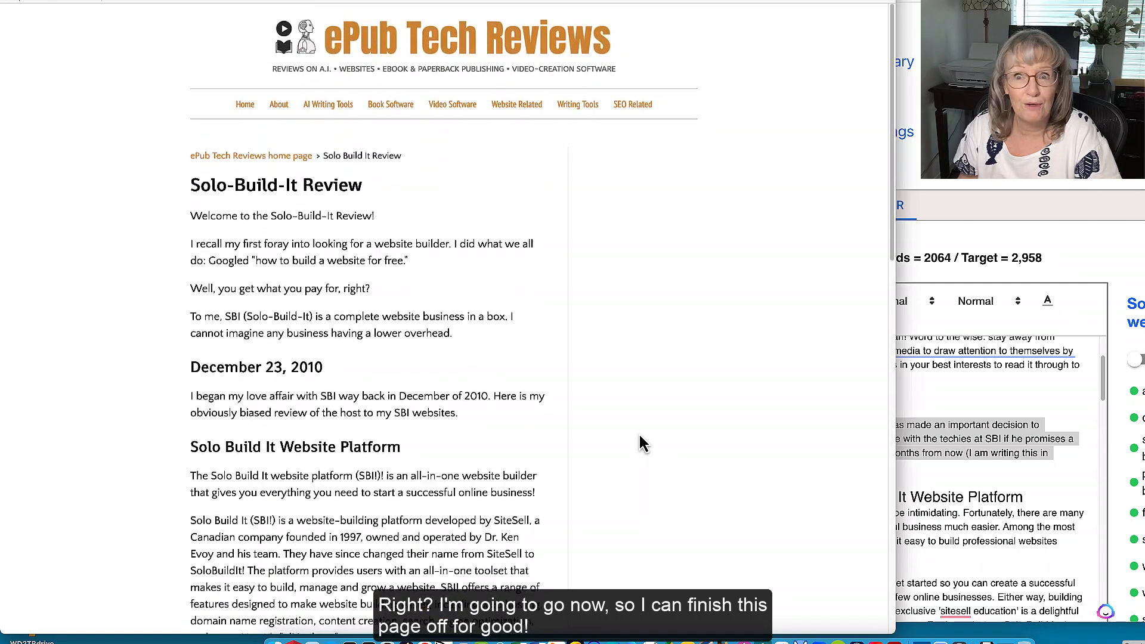